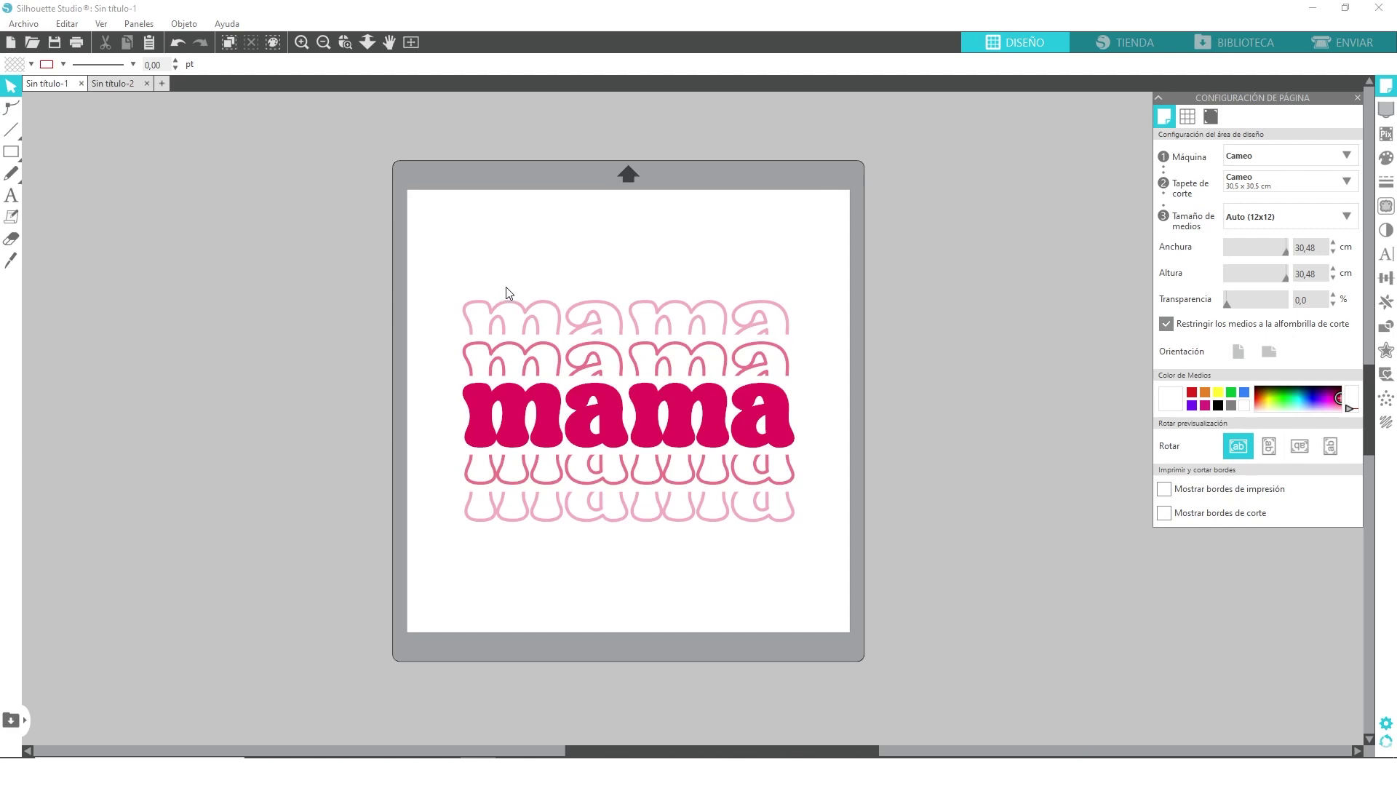
- Switch to the empty Sin título-2 document and add the text "mama" on the page
click(116, 85)
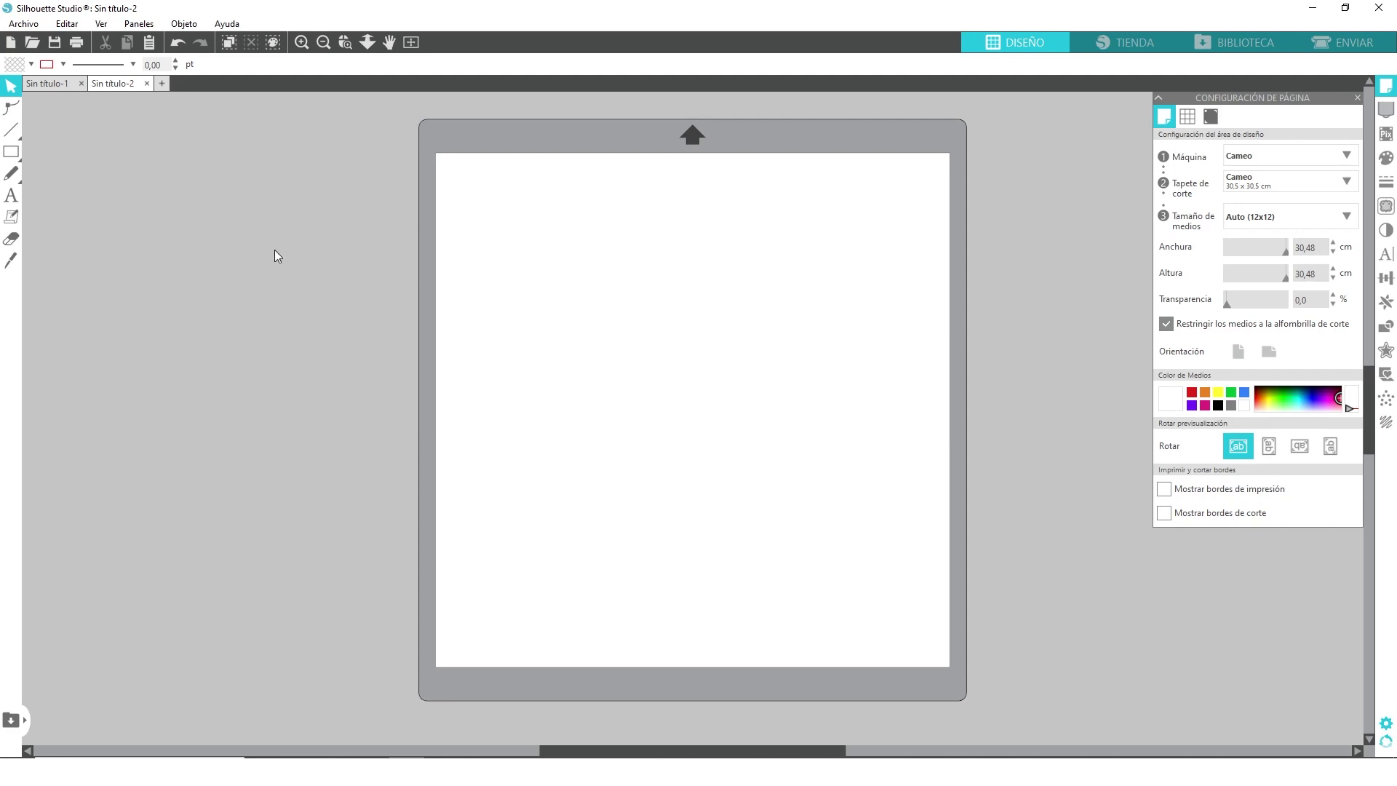
click(11, 196)
click(580, 363)
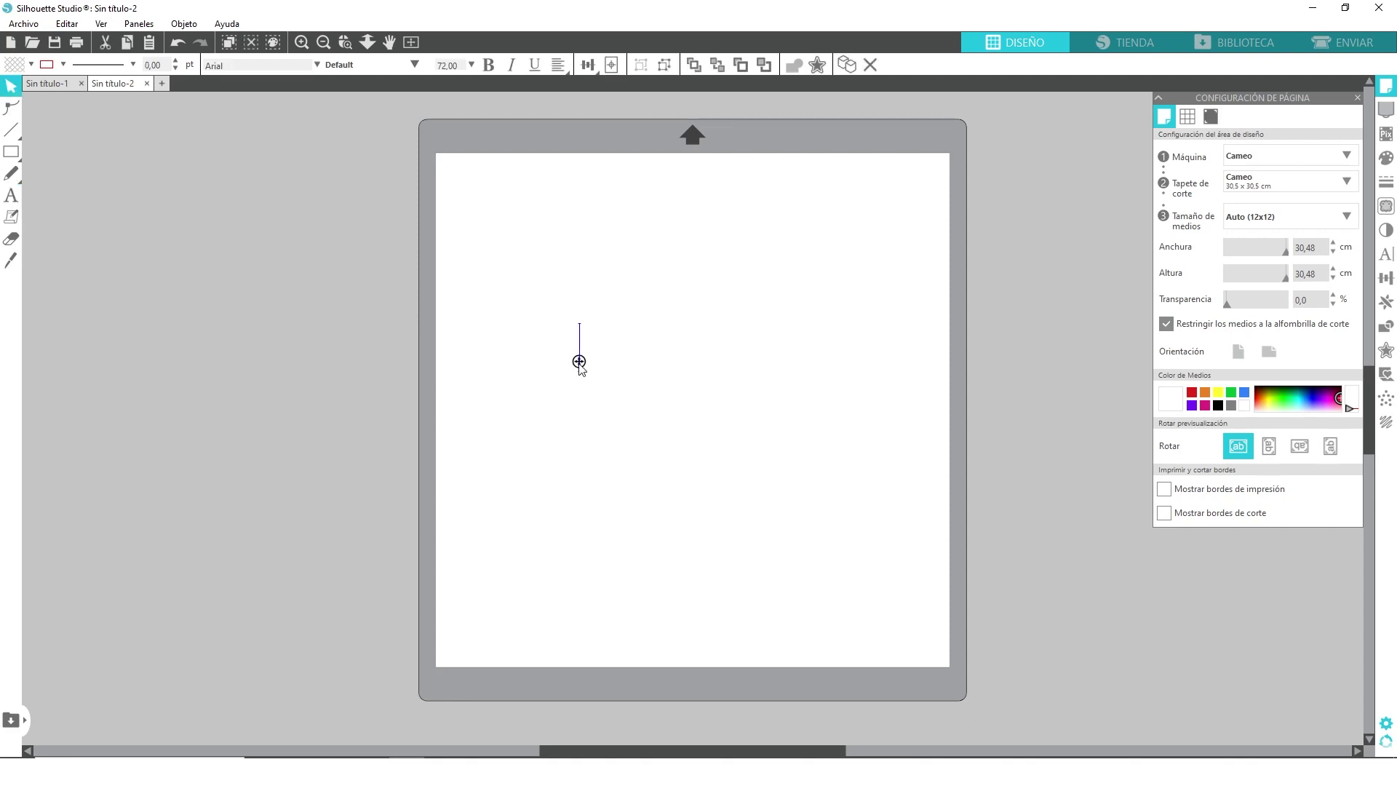
text(mama)
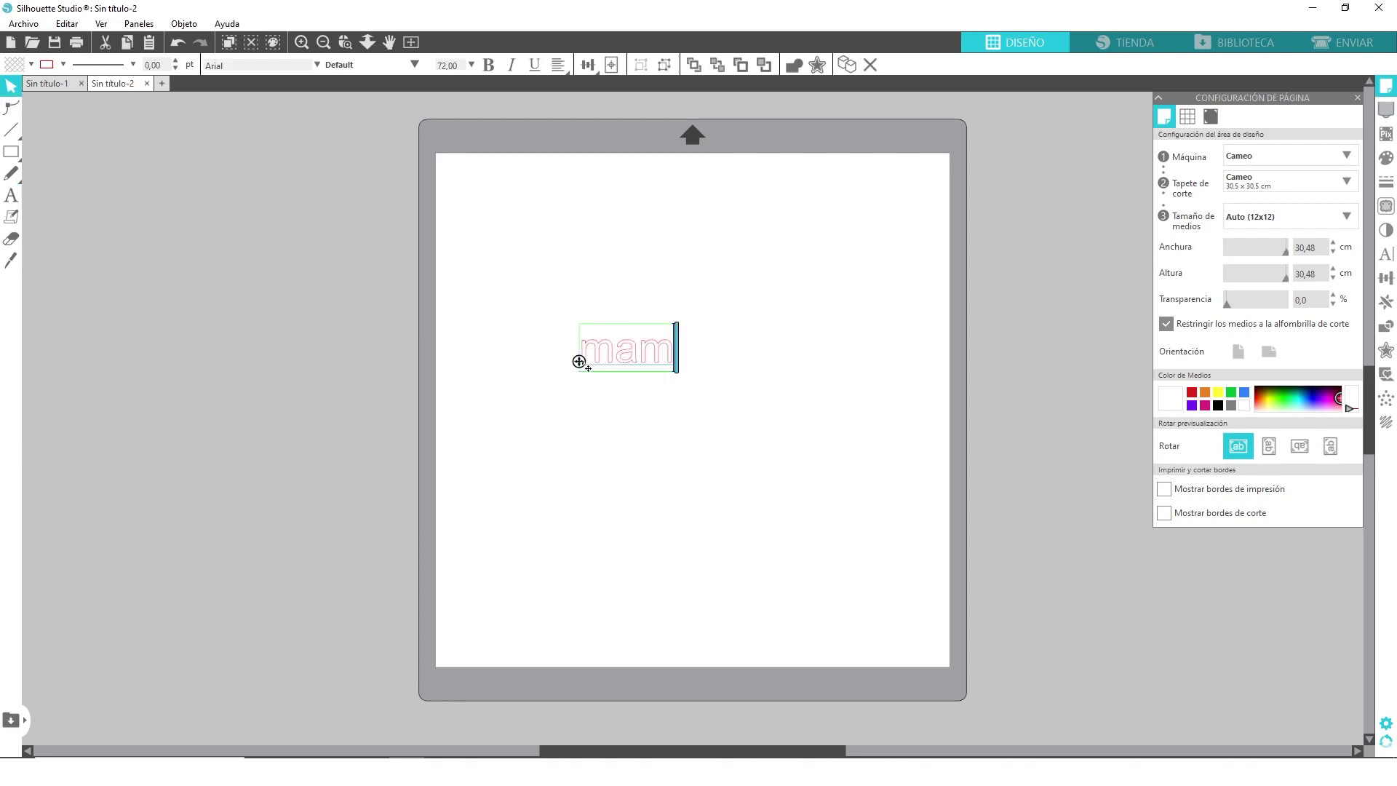
click(649, 427)
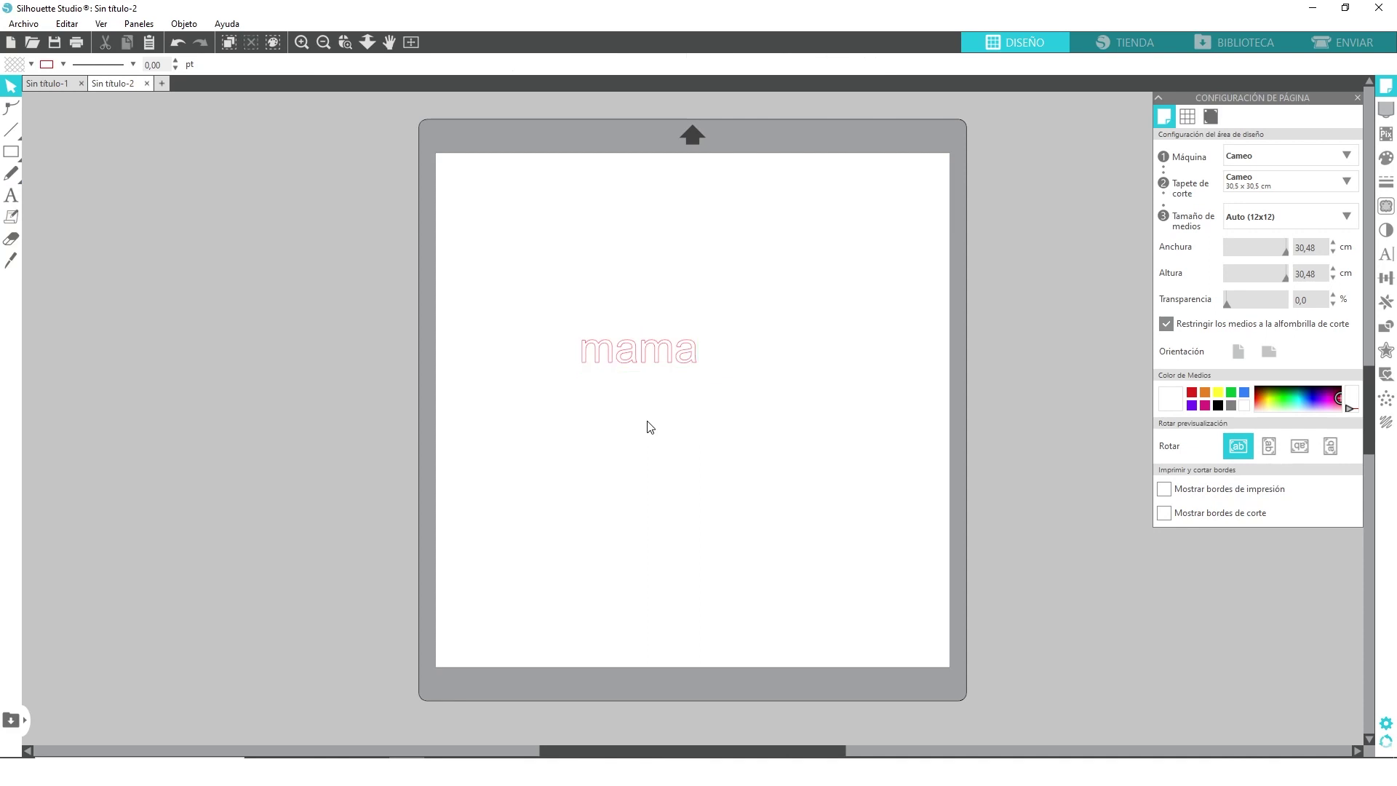
- Enlarge the "mama" text proportionally to about 20.4 cm wide and move it near the page's centre
click(609, 361)
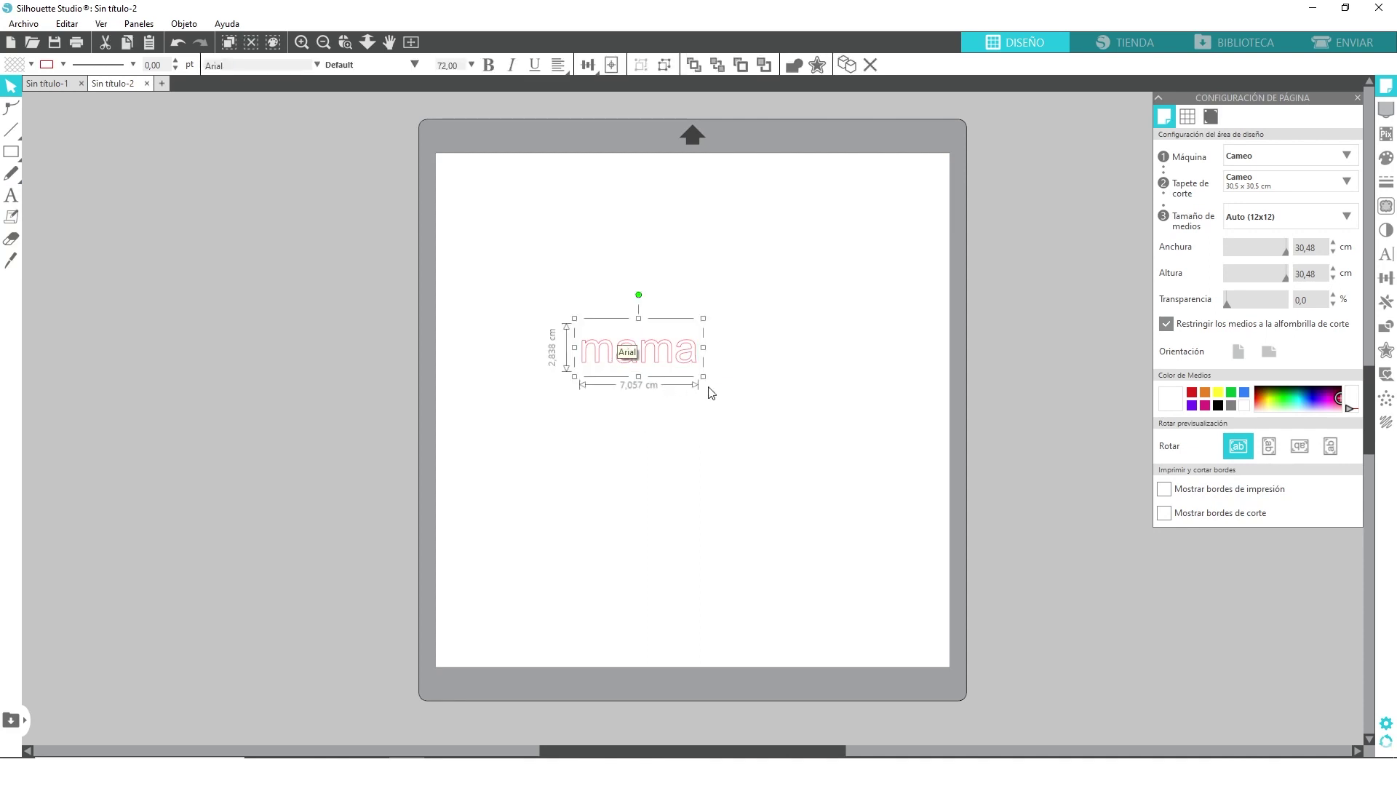
drag(702, 377, 916, 512)
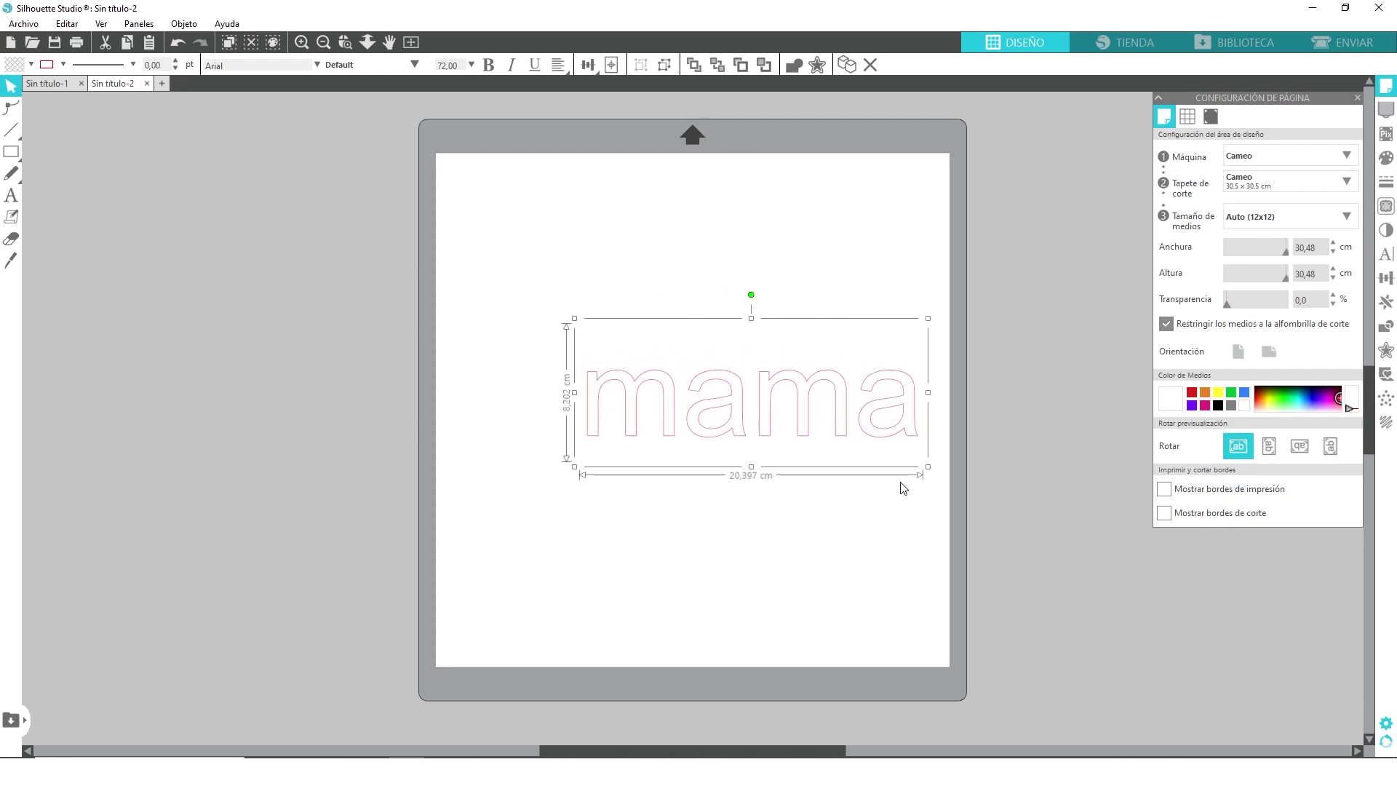
drag(876, 446, 805, 412)
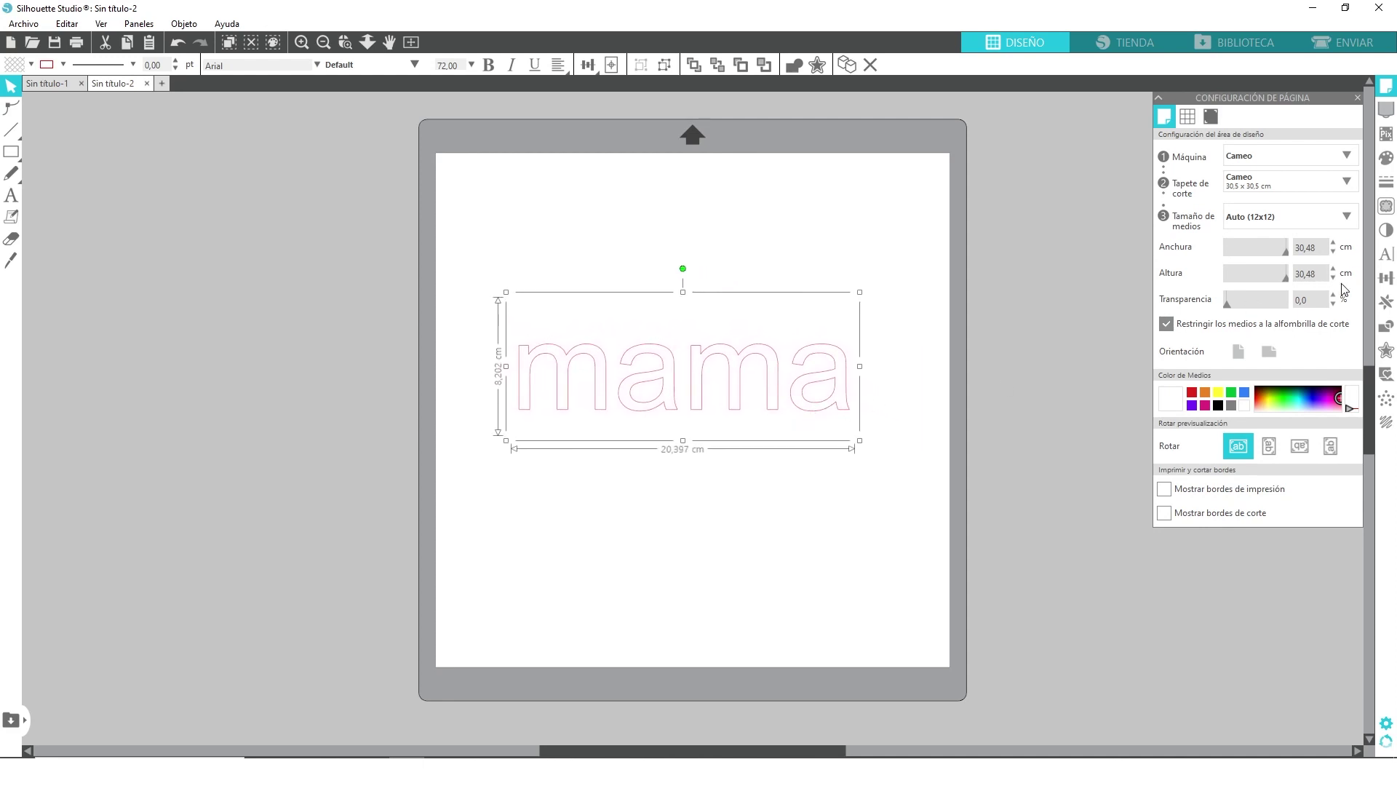
- Set the "mama" text to the Hello Mogels font, trying Bebas as an alternative, and recentre the word on the page
click(1388, 253)
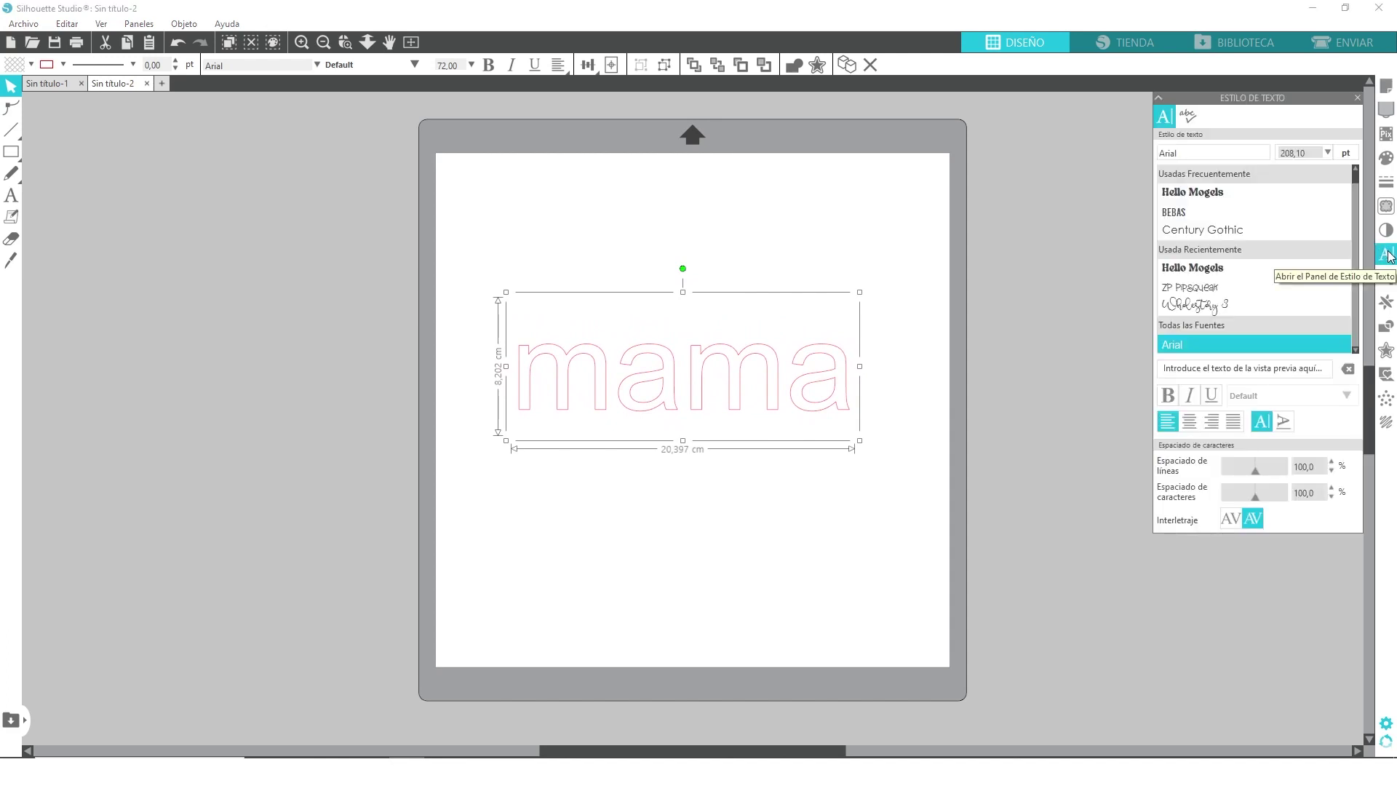
click(1199, 191)
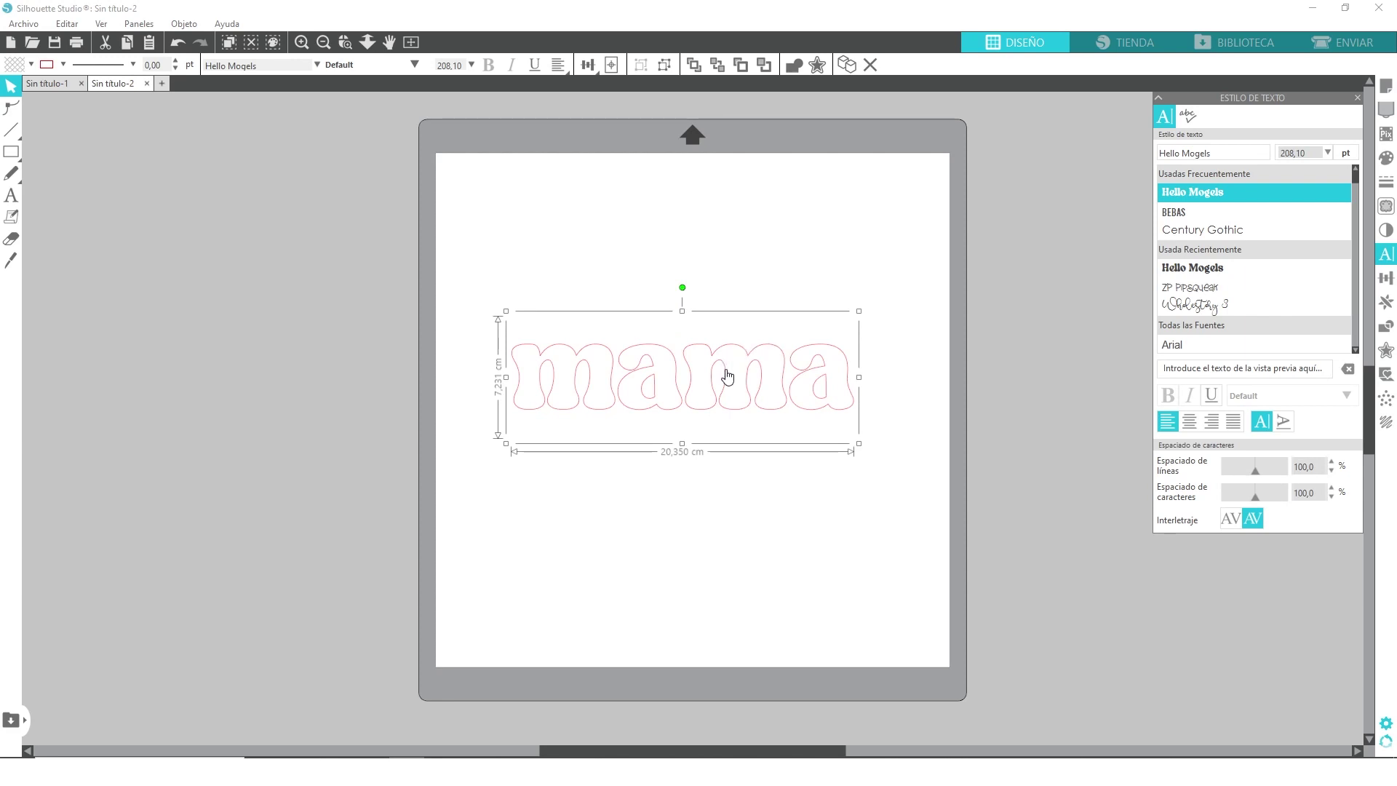
drag(728, 376, 733, 396)
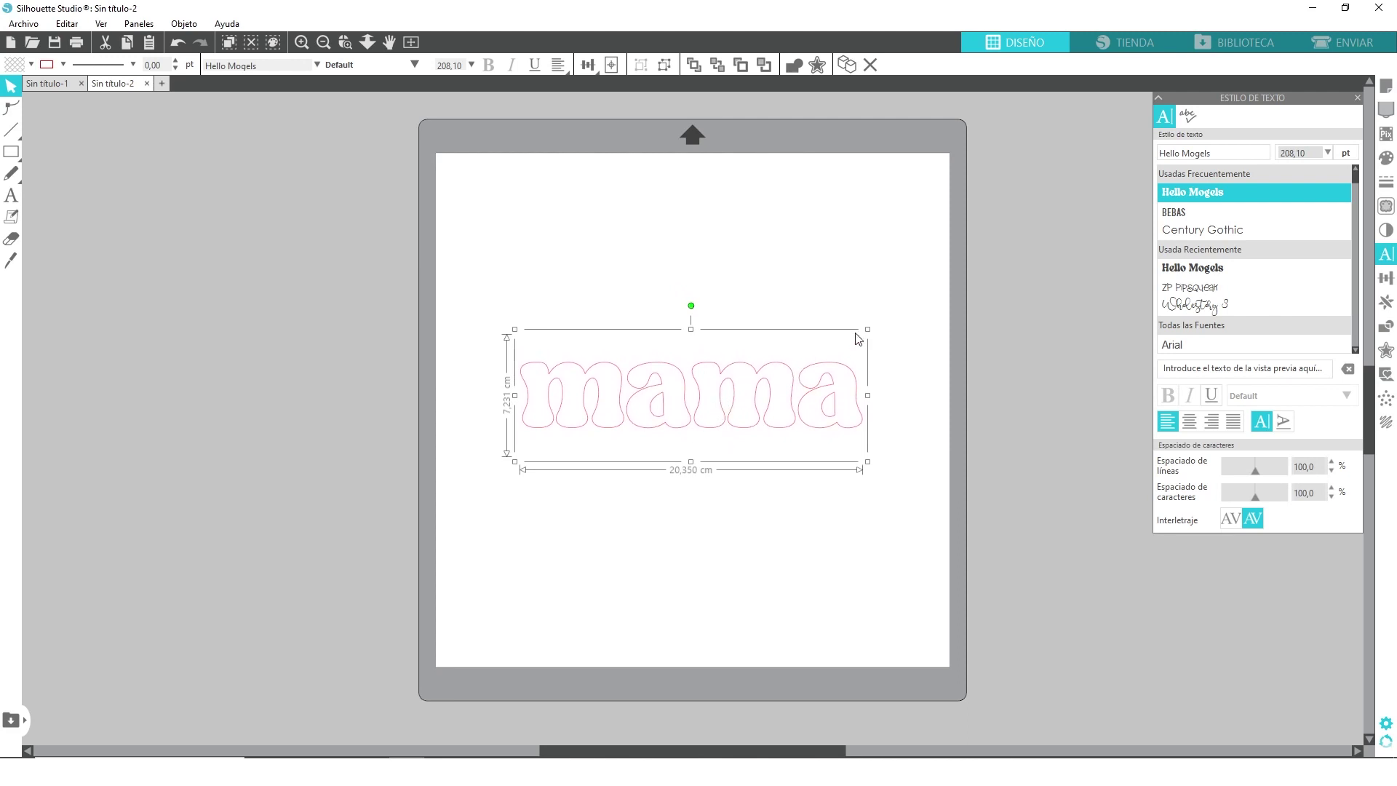
click(1174, 212)
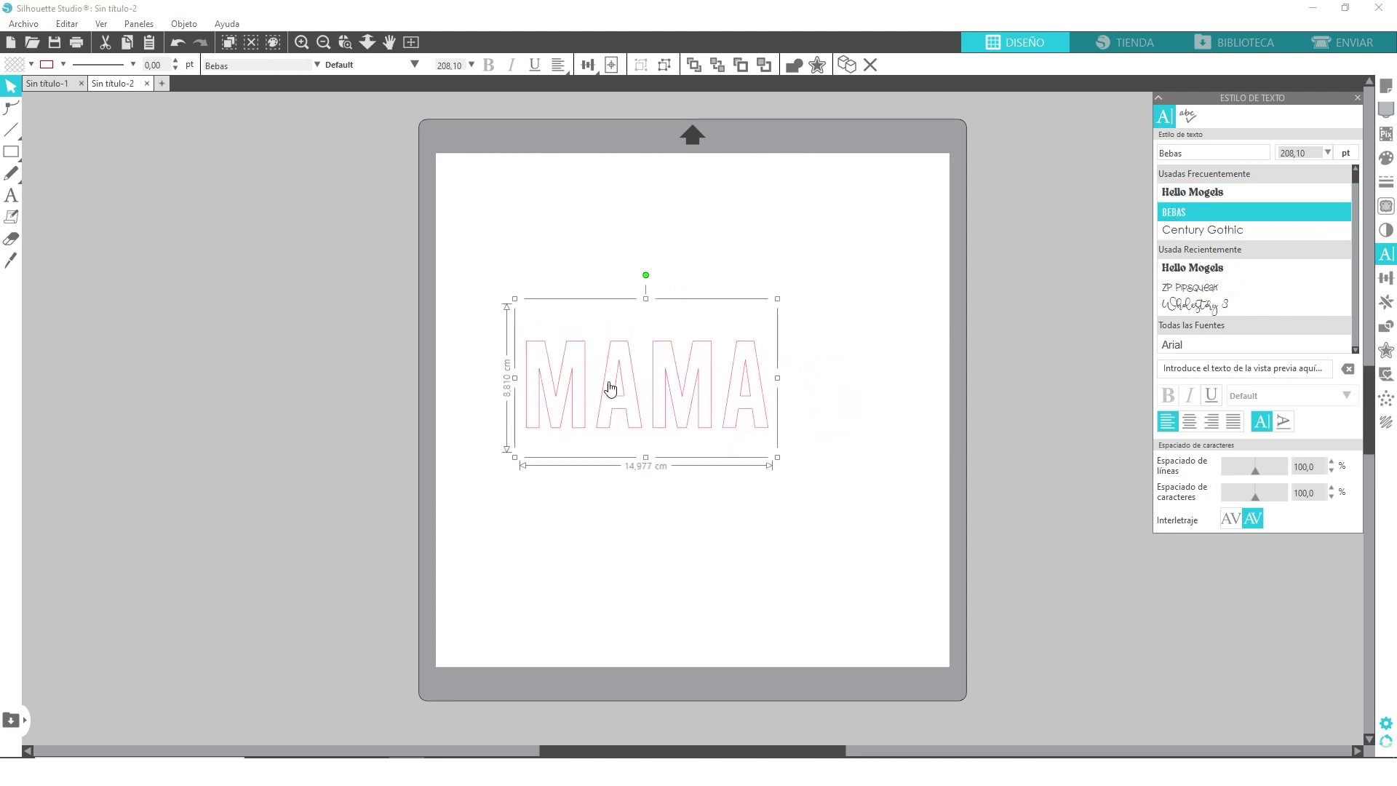
click(1191, 191)
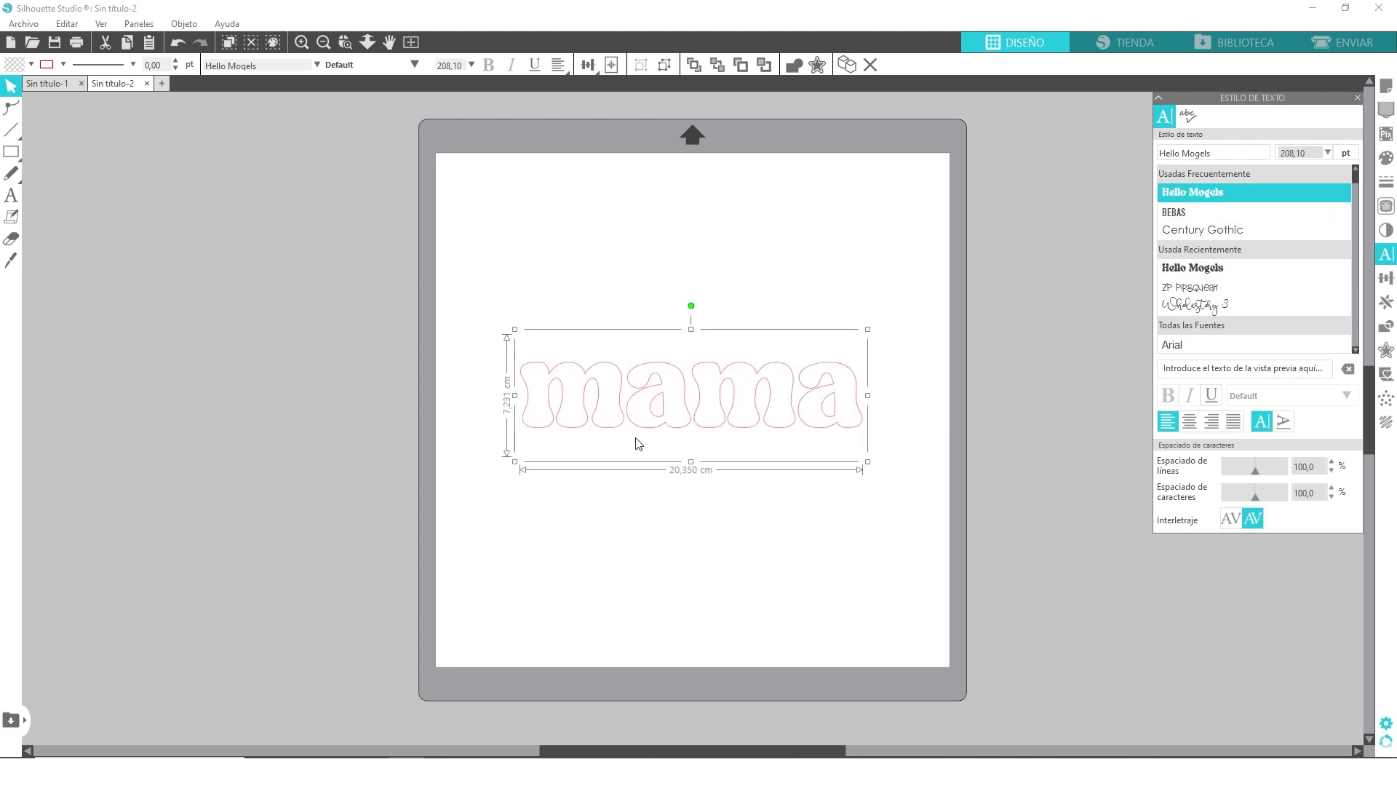
- Increase the text's character spacing to 105% and adjust the word's position to keep it centred on the page
key(Left)
key(Left)
key(Down)
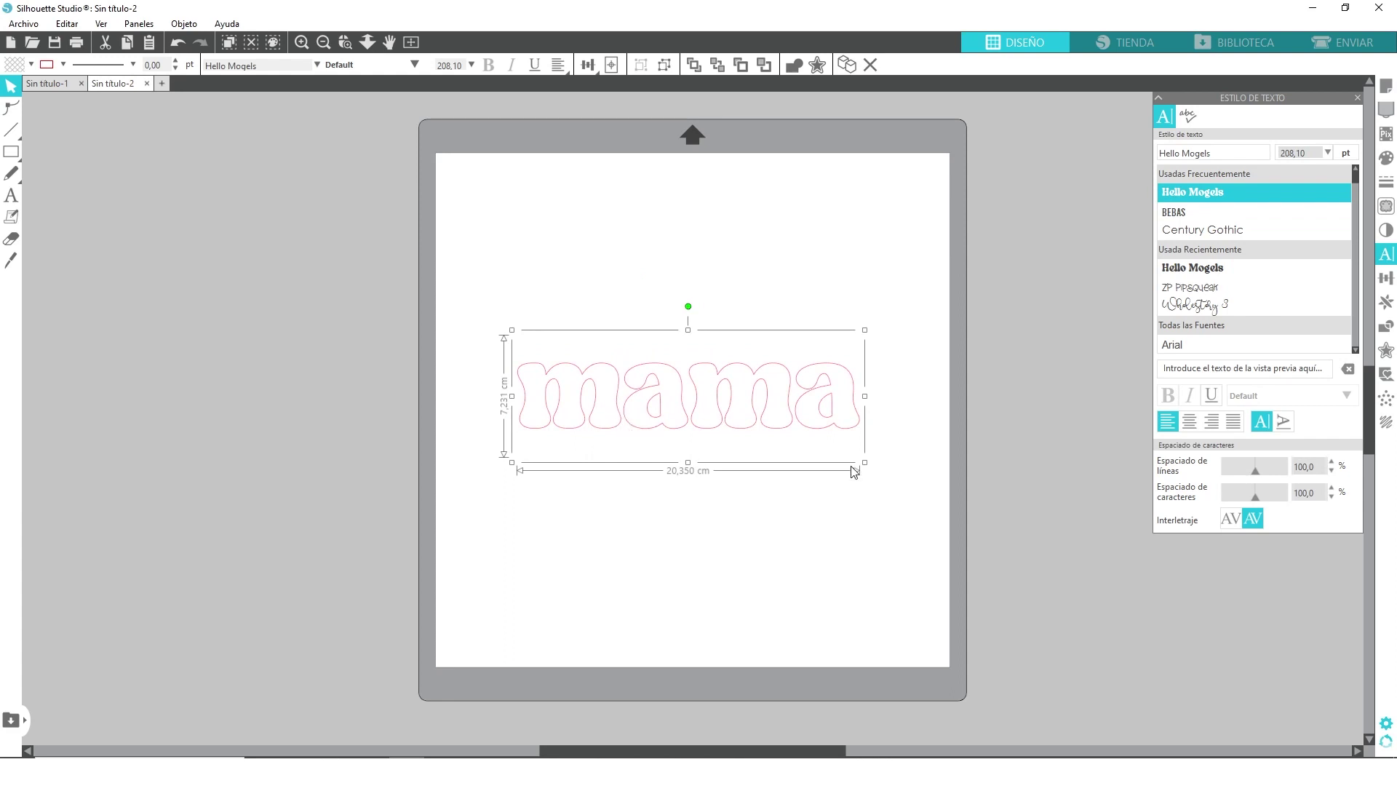
click(1331, 489)
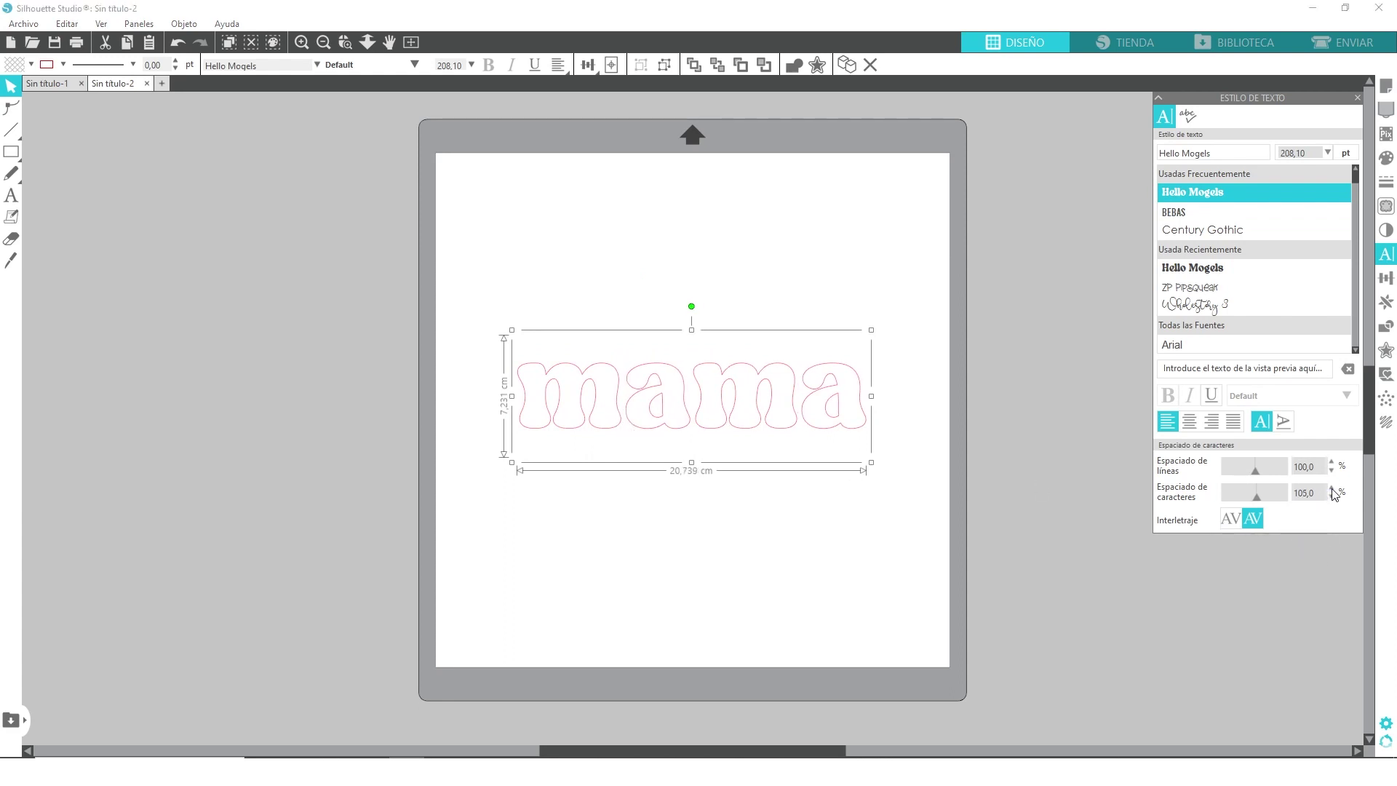
drag(658, 437, 655, 435)
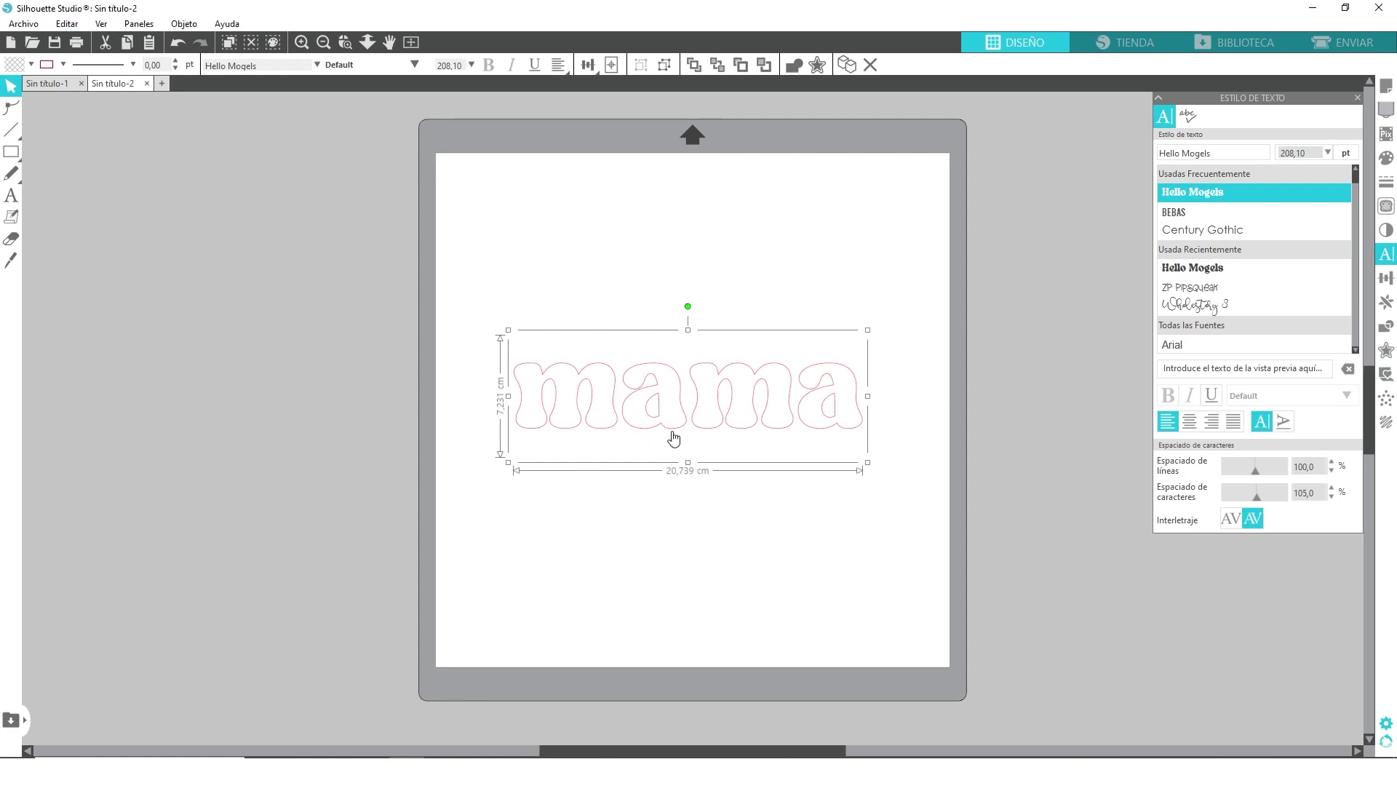
drag(719, 433, 722, 439)
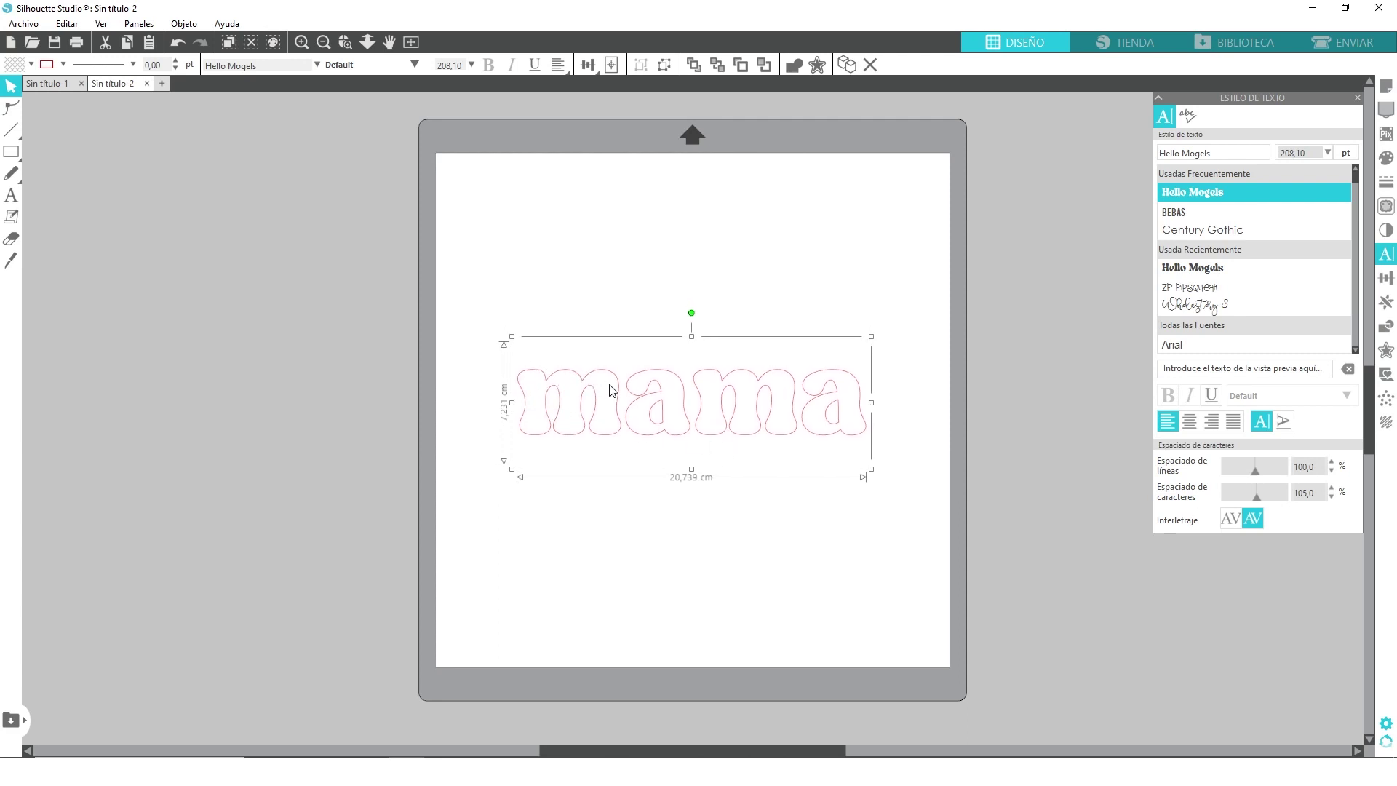
- Check the finished example in Sin título-1, return to Sin título-2 and thicken the text's outline to 5.25 pt
click(46, 84)
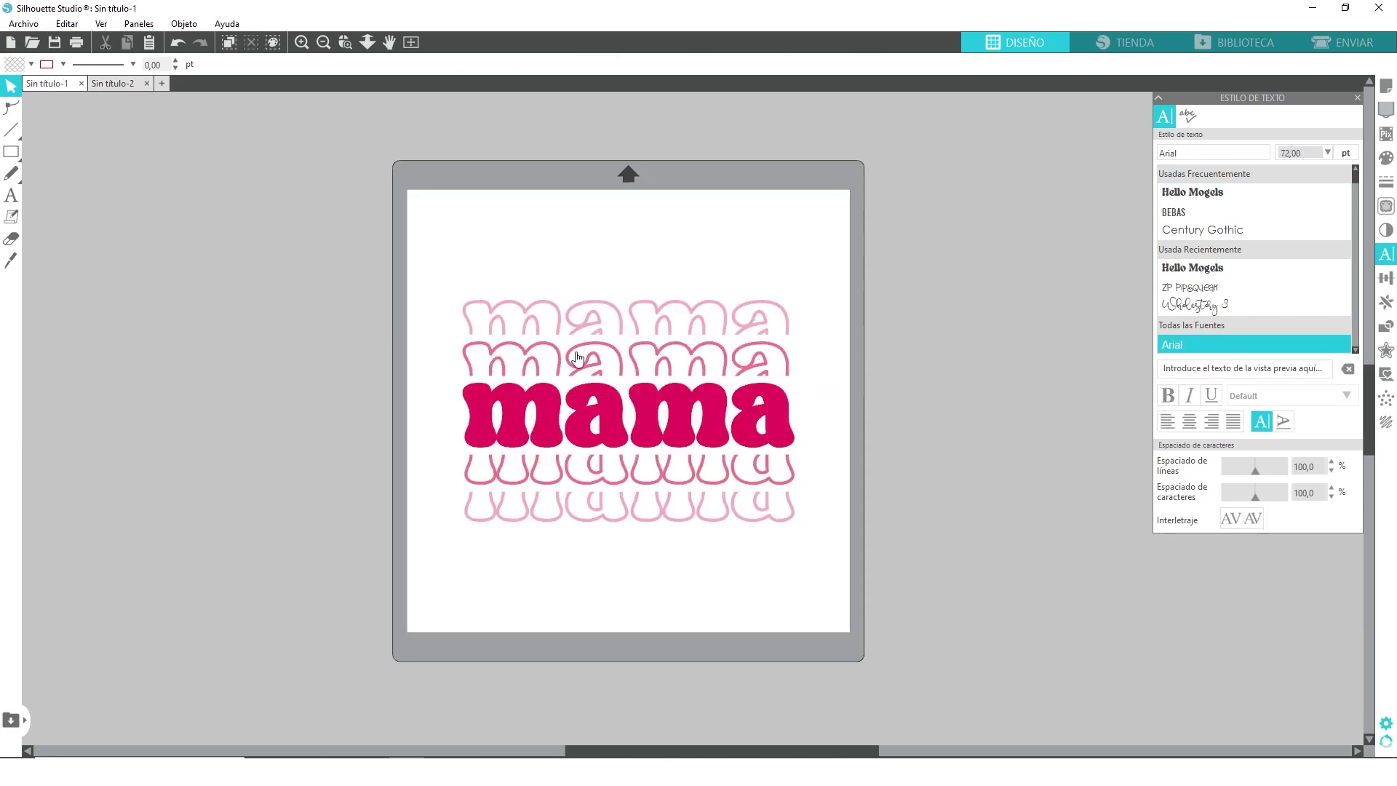
click(99, 83)
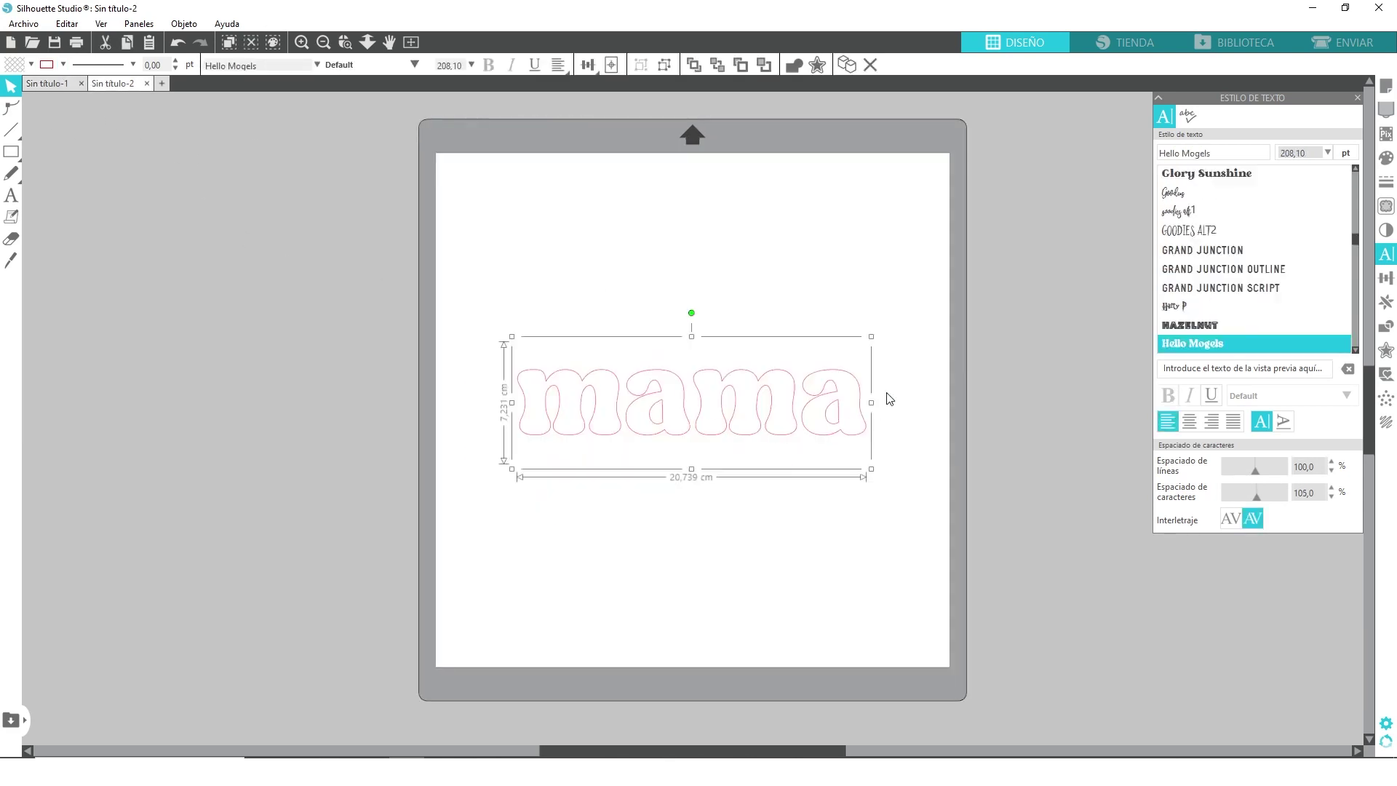
click(1385, 182)
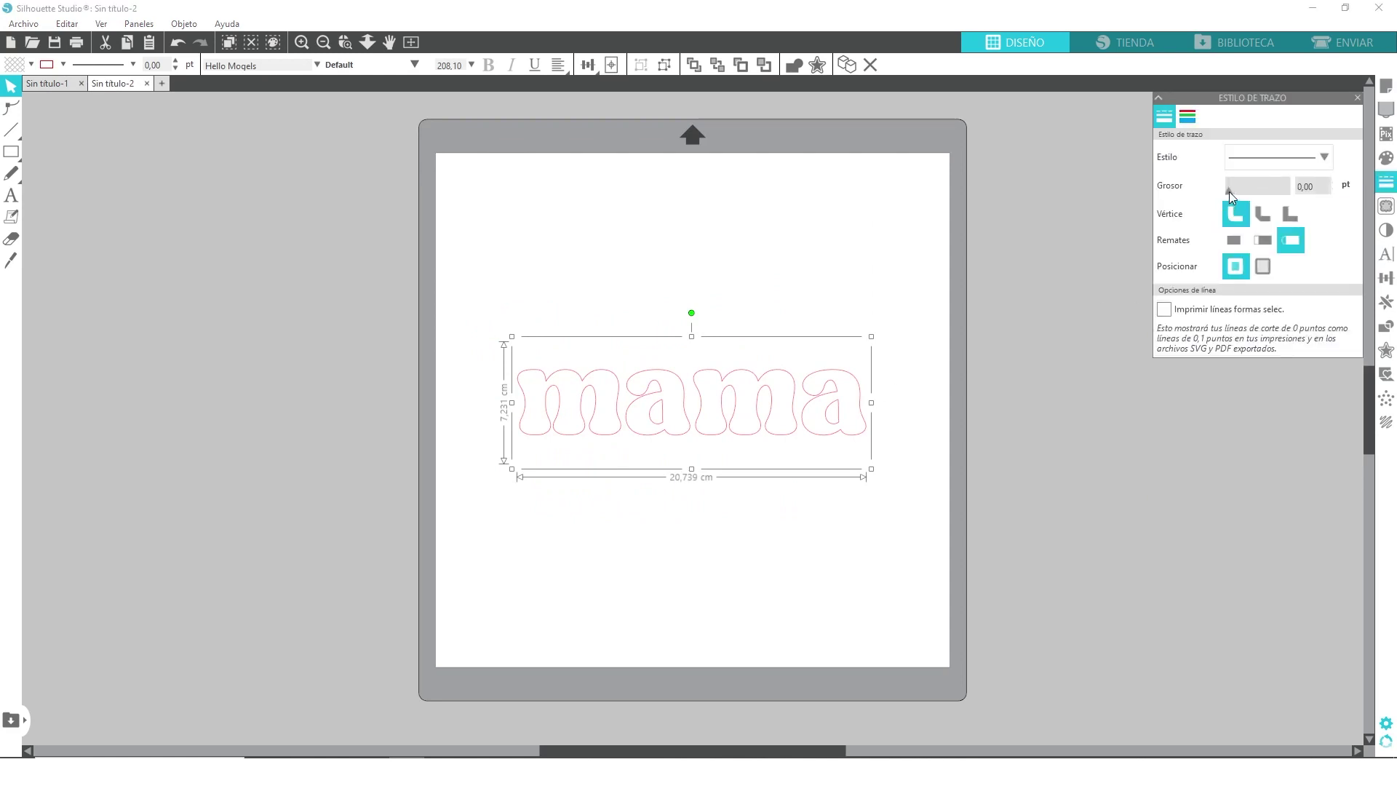
drag(1231, 189, 1246, 197)
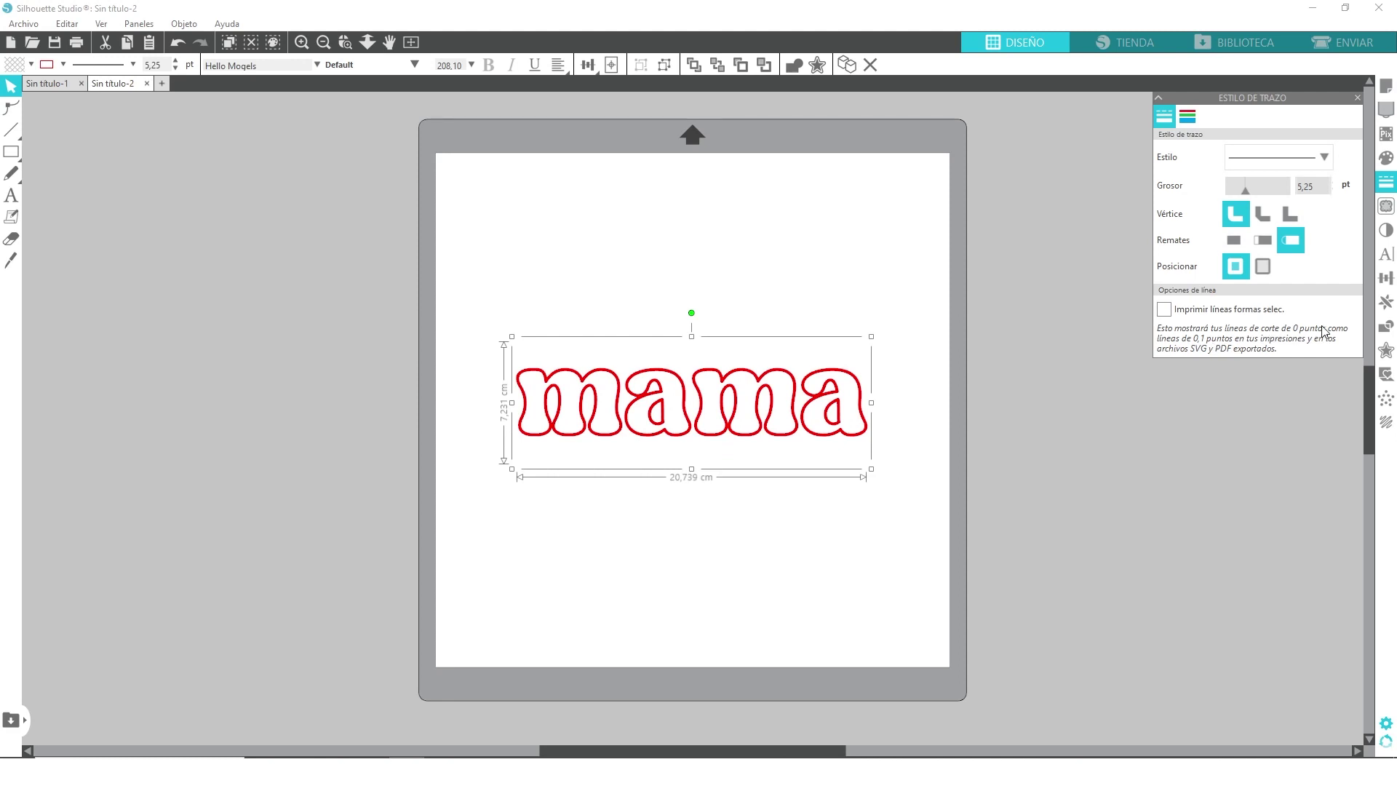
- Separate the strokes of the "mama" text and combine the resulting letter shapes into one compound path
click(1386, 326)
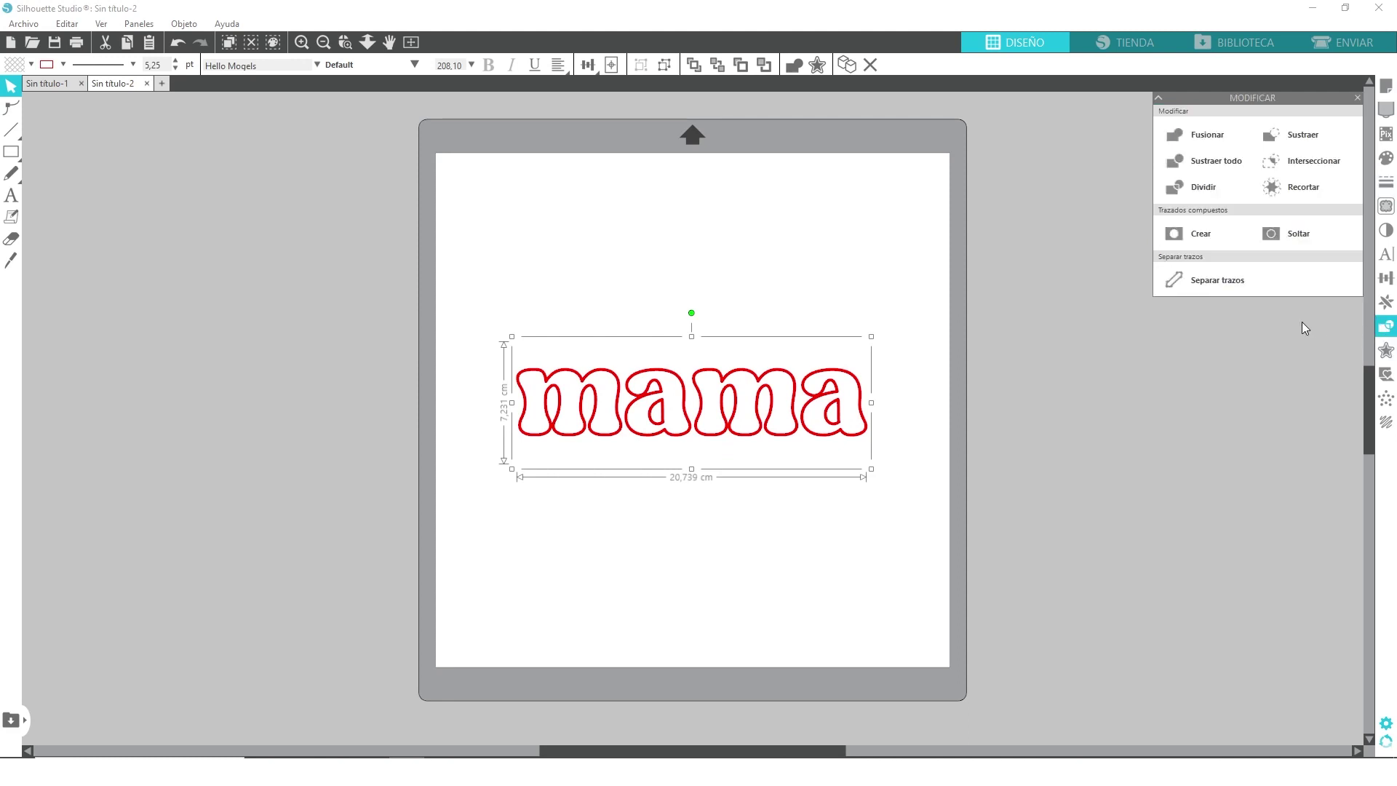
click(1196, 279)
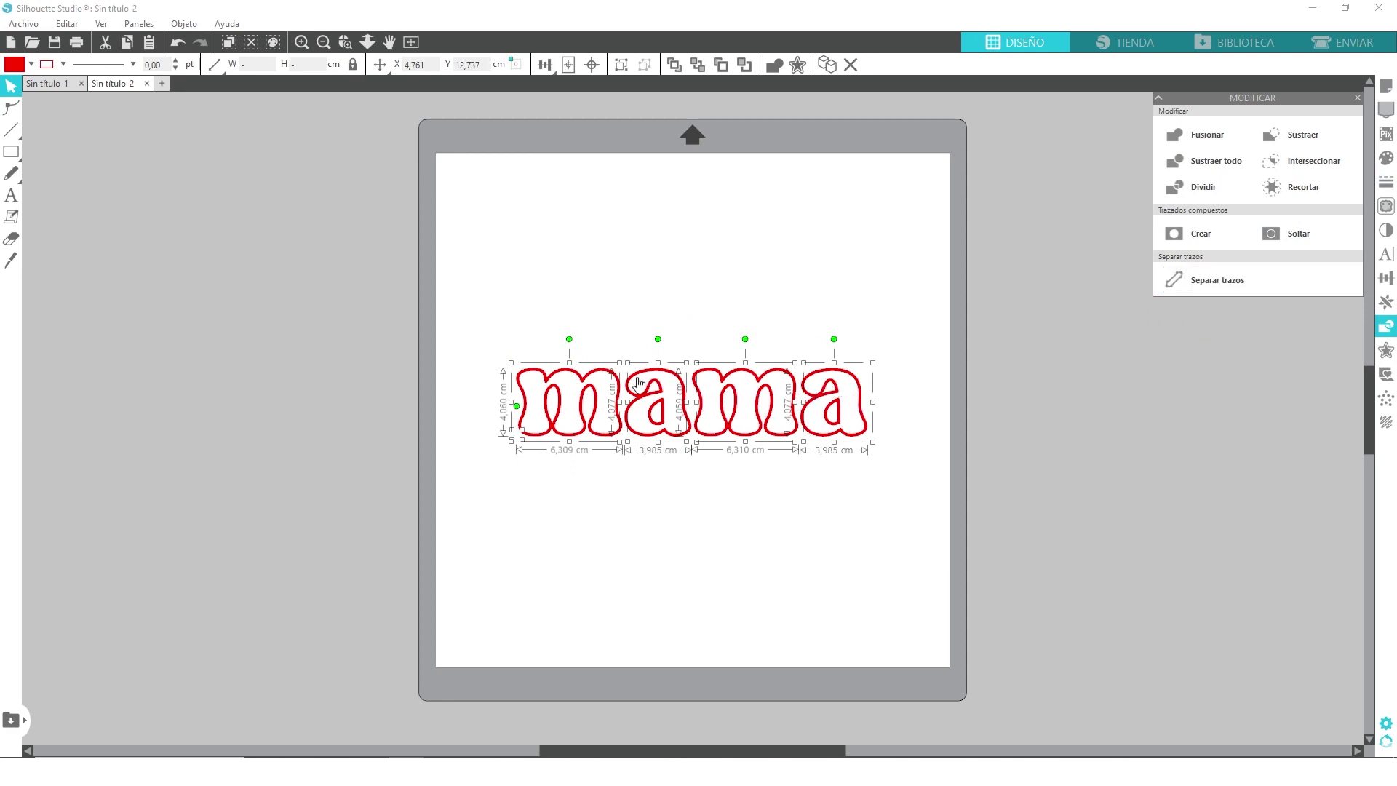
right_click(848, 379)
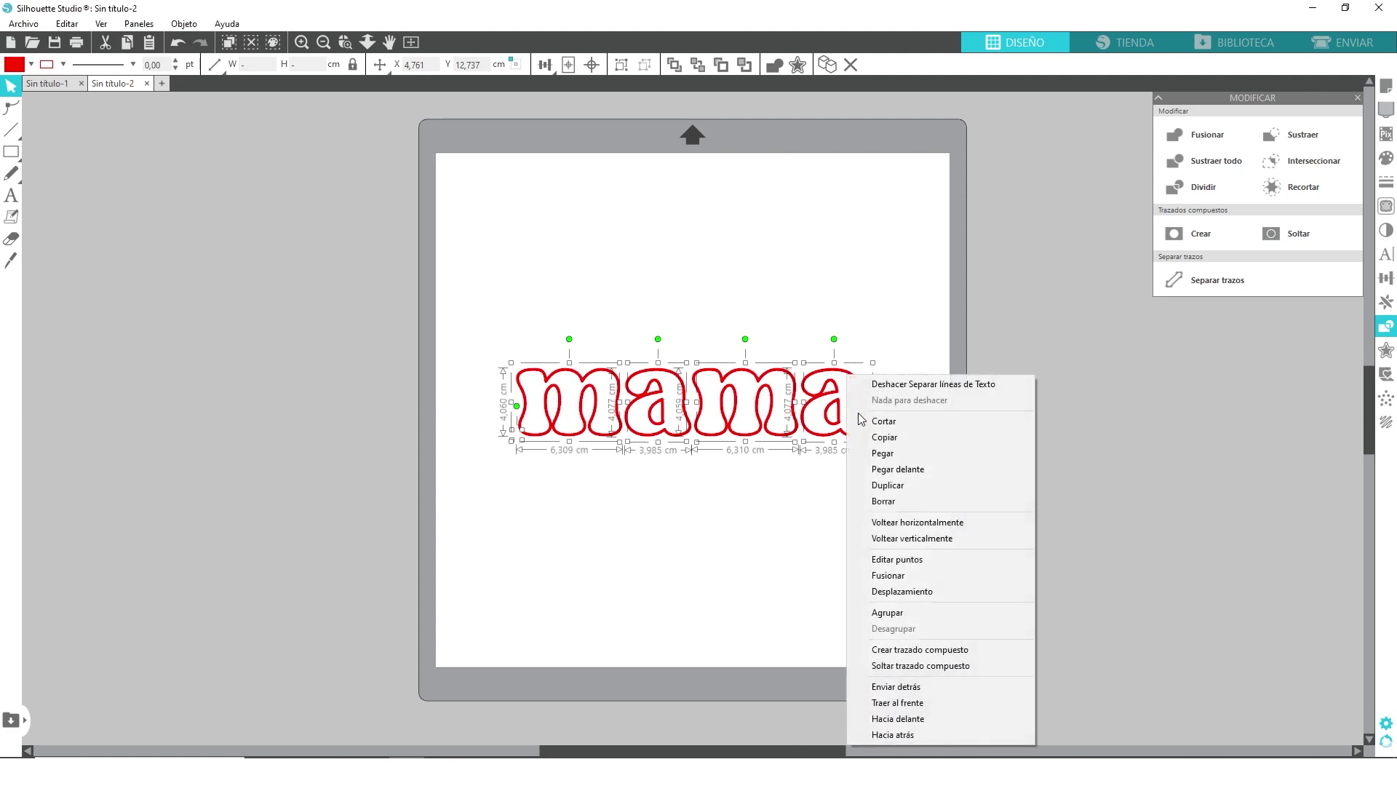
click(858, 649)
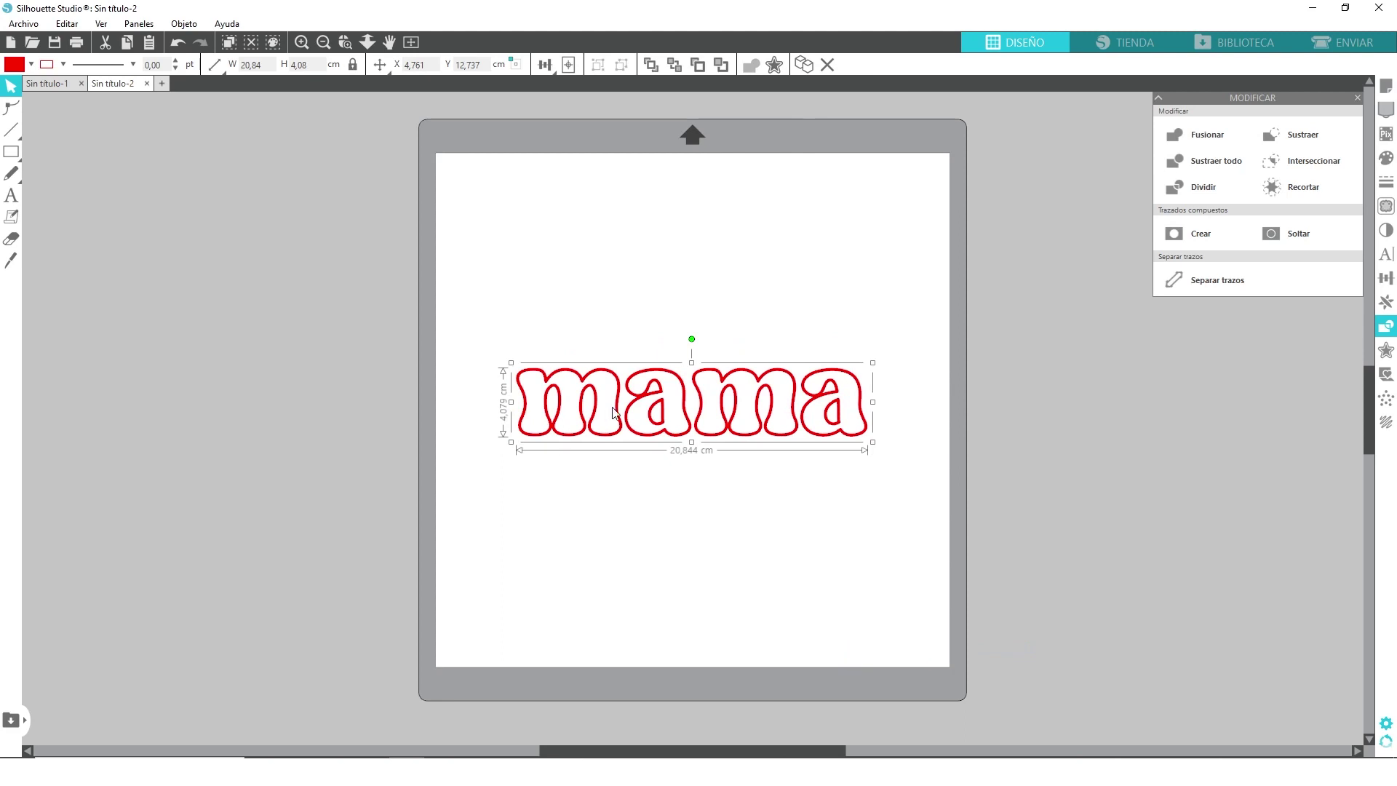
- Move the outlined word slightly lower, duplicate it directly above, and raise the copy to a Y position of about 8.06 cm
mouse_move(633, 415)
mouse_down()
mouse_move(668, 382)
mouse_move(582, 426)
mouse_move(666, 502)
mouse_move(660, 433)
mouse_move(637, 425)
mouse_up()
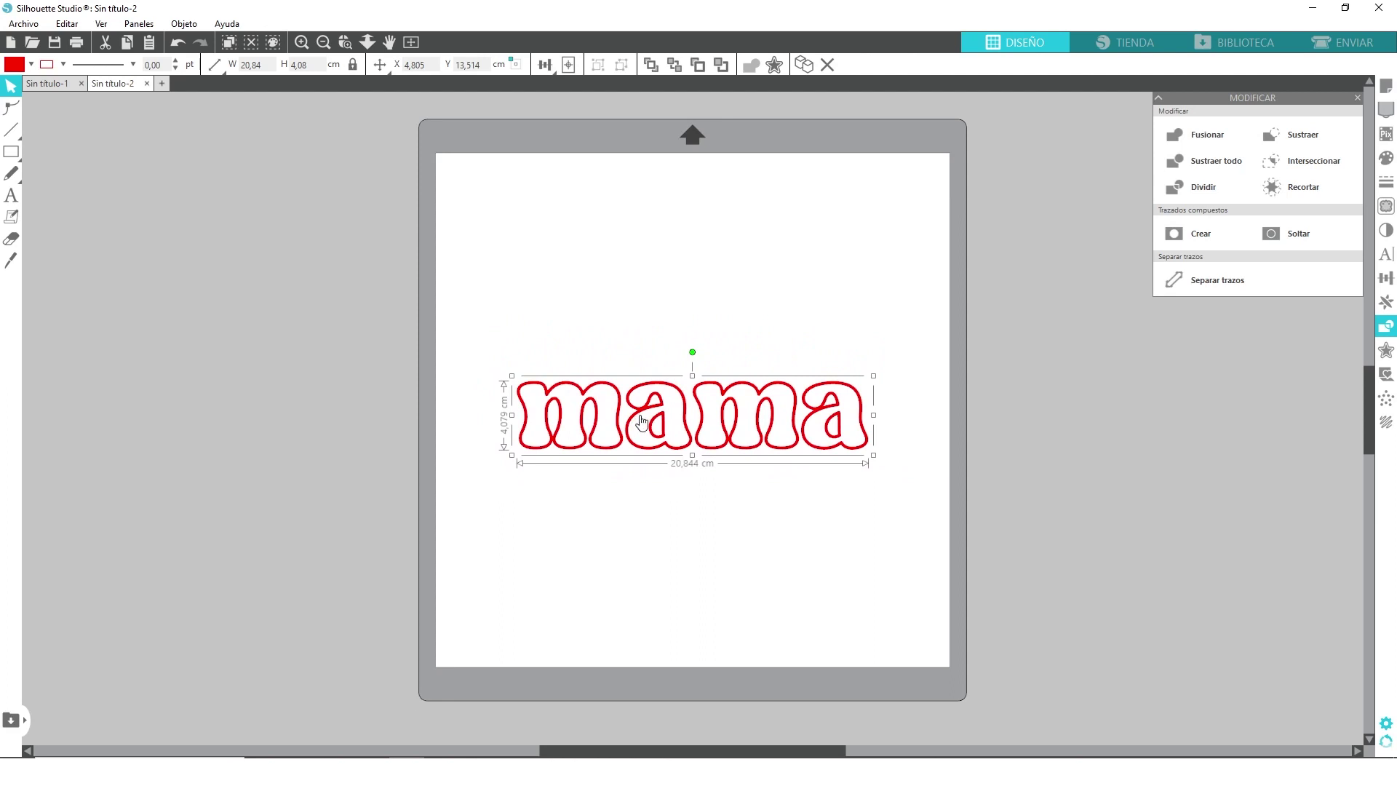
key(k)
key(ctrl+d)
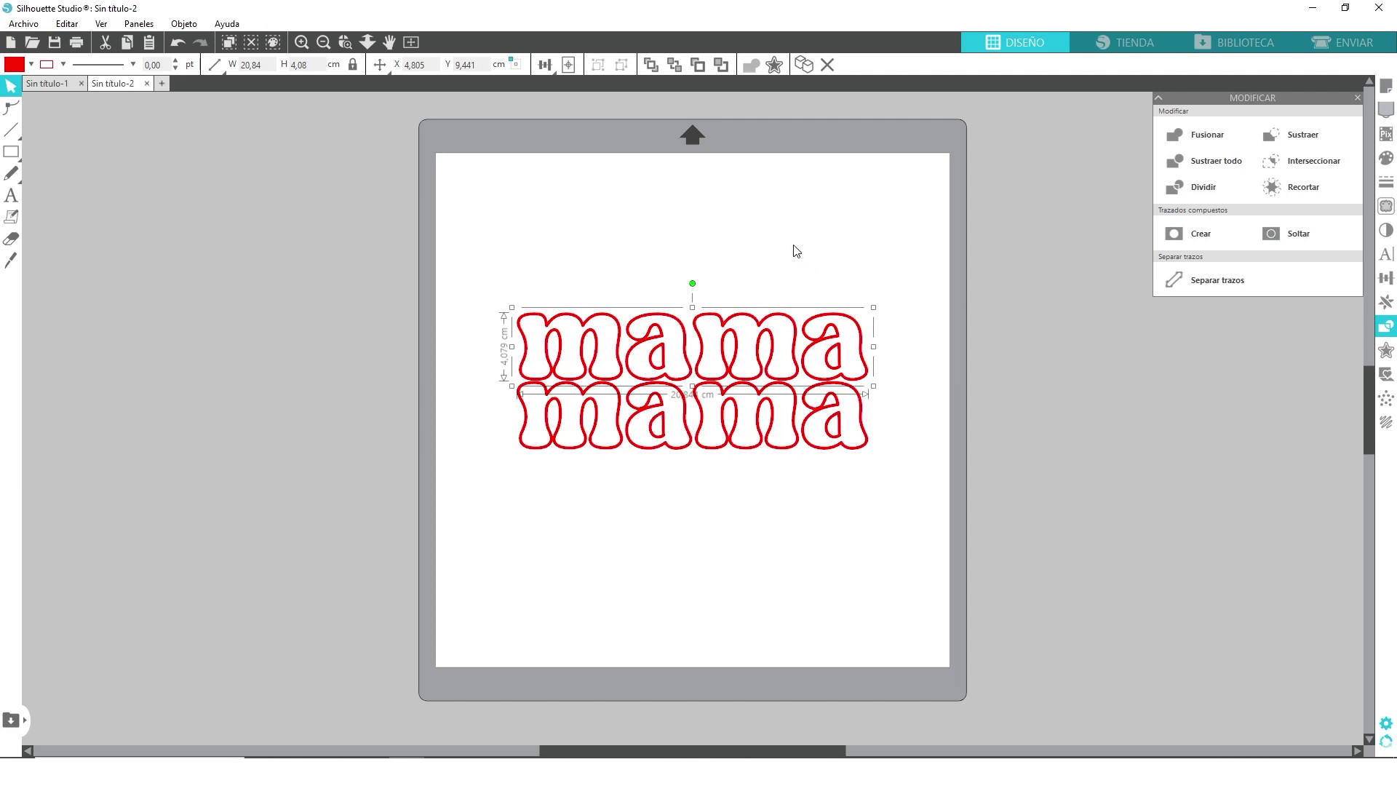
key(Up)
key(Up)
key(Up)
key(Up)
key(Up)
key(Up)
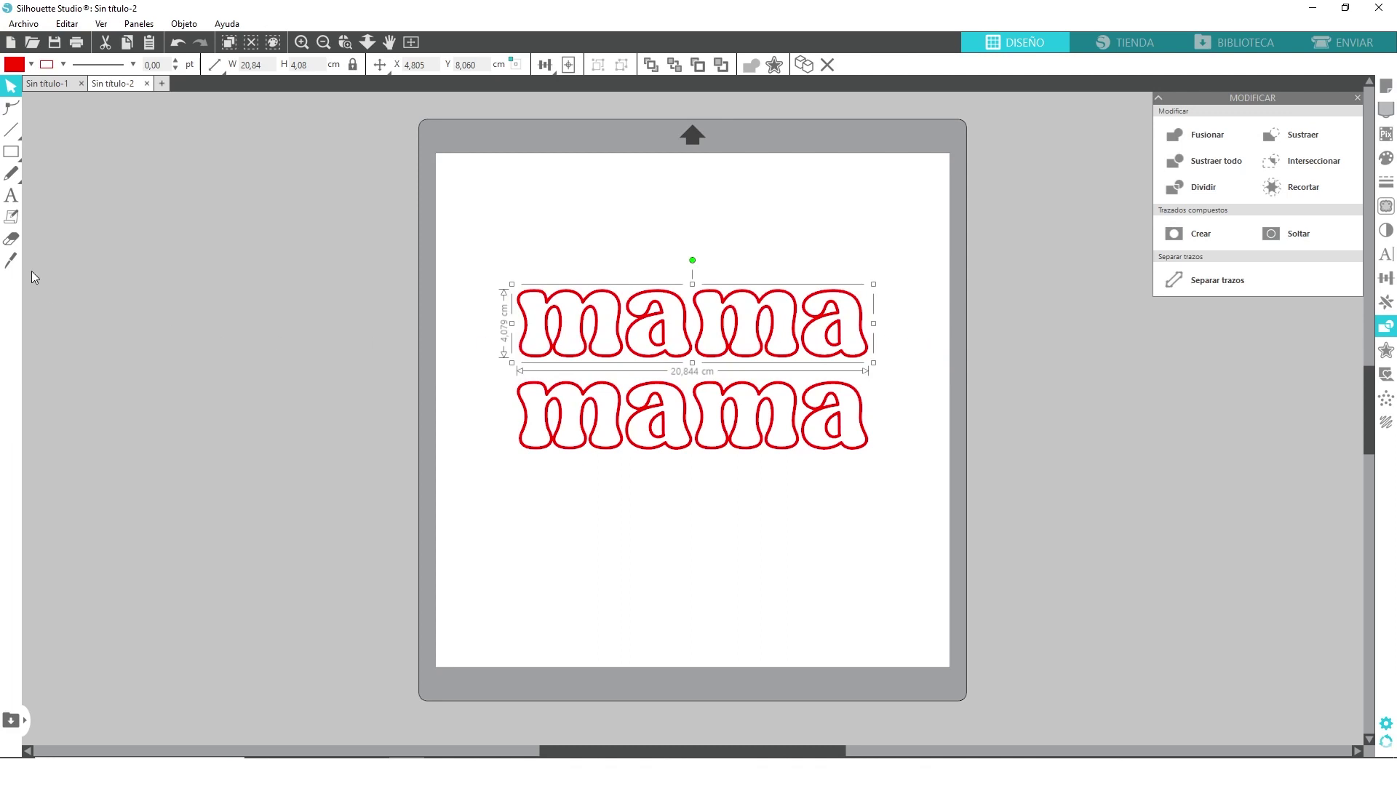
- Cut the upper "mama" copy horizontally across the middle of its letters with a straight, solid Knife cut and apply it
click(10, 262)
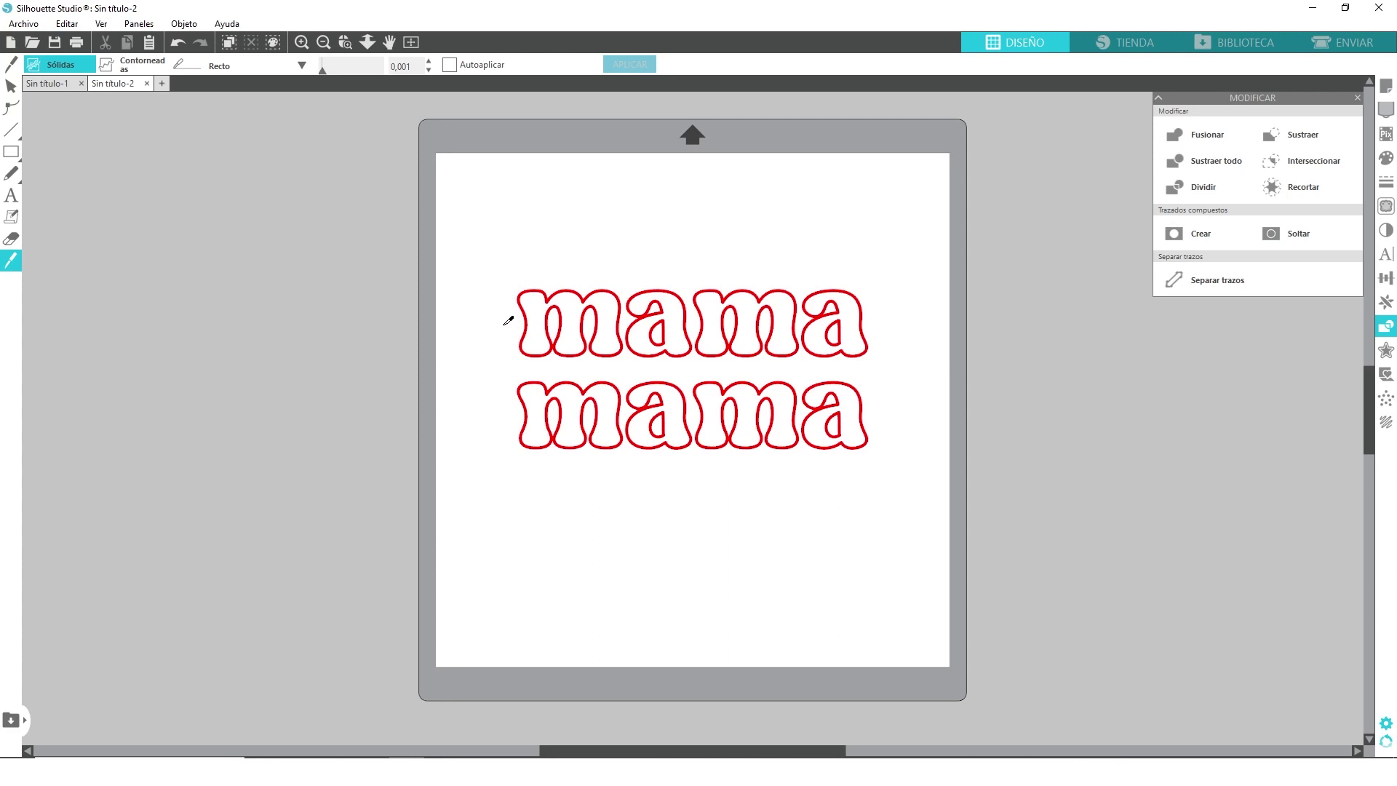
drag(503, 337, 889, 319)
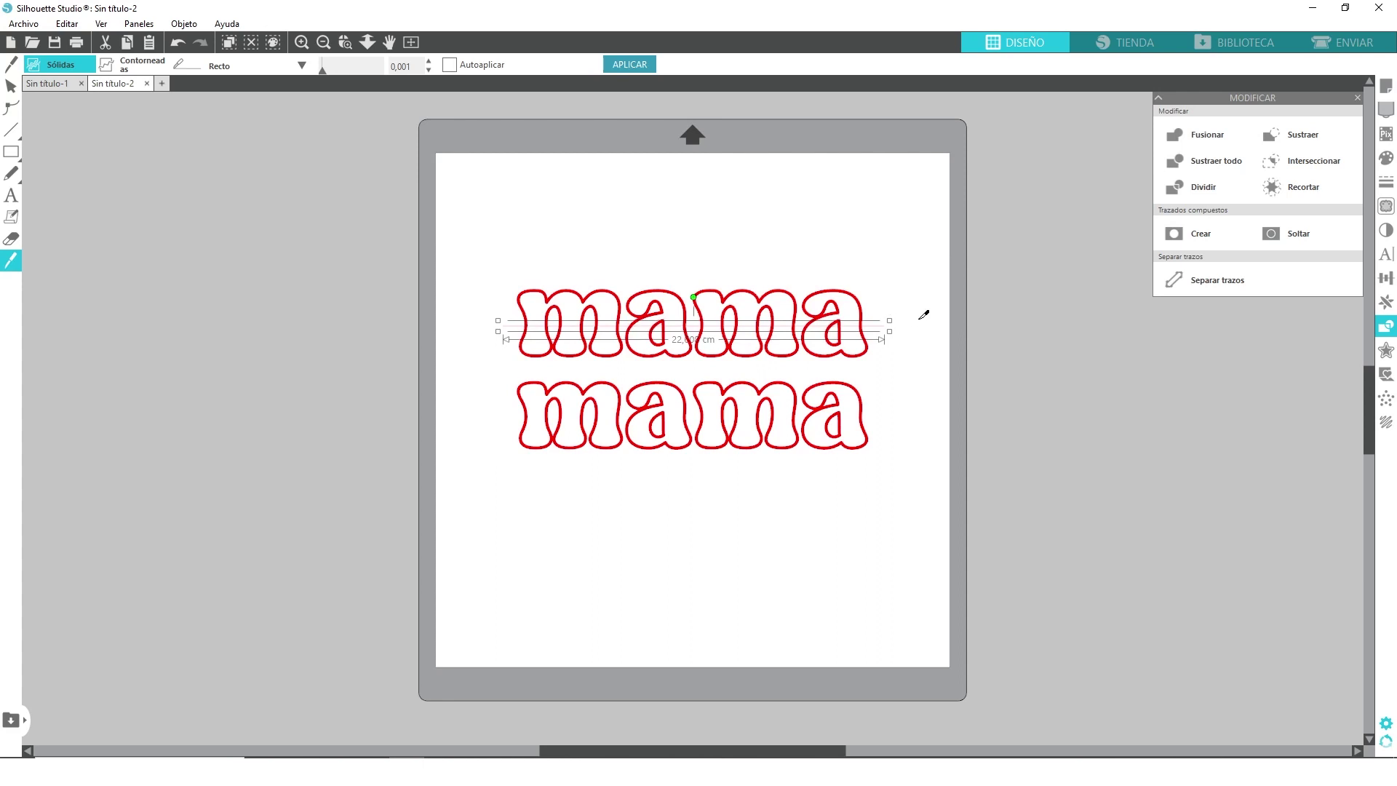
click(630, 64)
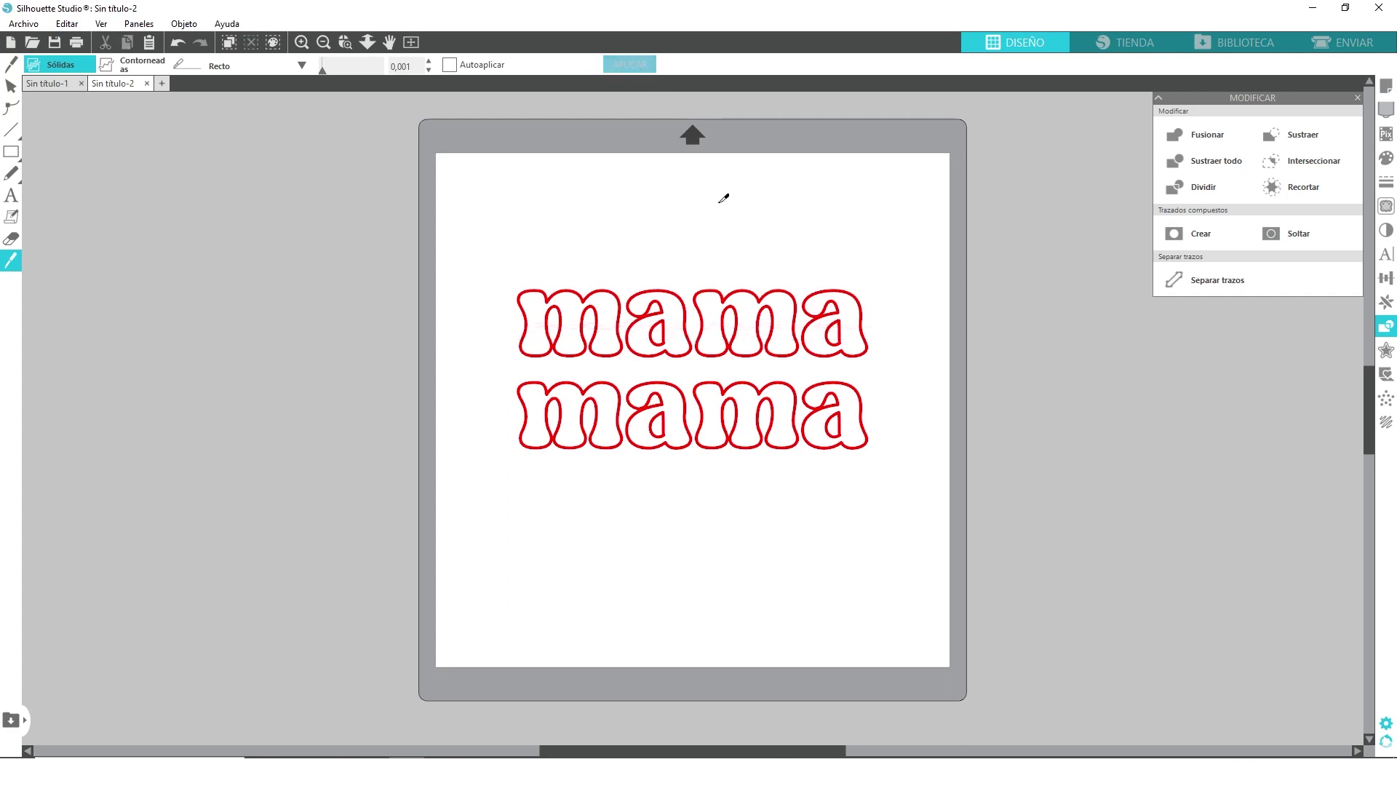
- Select all top halves of the cut letters and raise them to a Y position of about 5.99 cm
click(11, 86)
drag(399, 198, 914, 331)
key(Up)
key(Up)
key(Up)
key(Up)
key(Up)
key(Up)
key(Up)
key(Up)
key(Up)
key(Up)
key(Up)
key(Up)
key(Up)
key(Up)
key(Up)
key(Up)
key(Up)
key(Up)
key(Up)
key(Up)
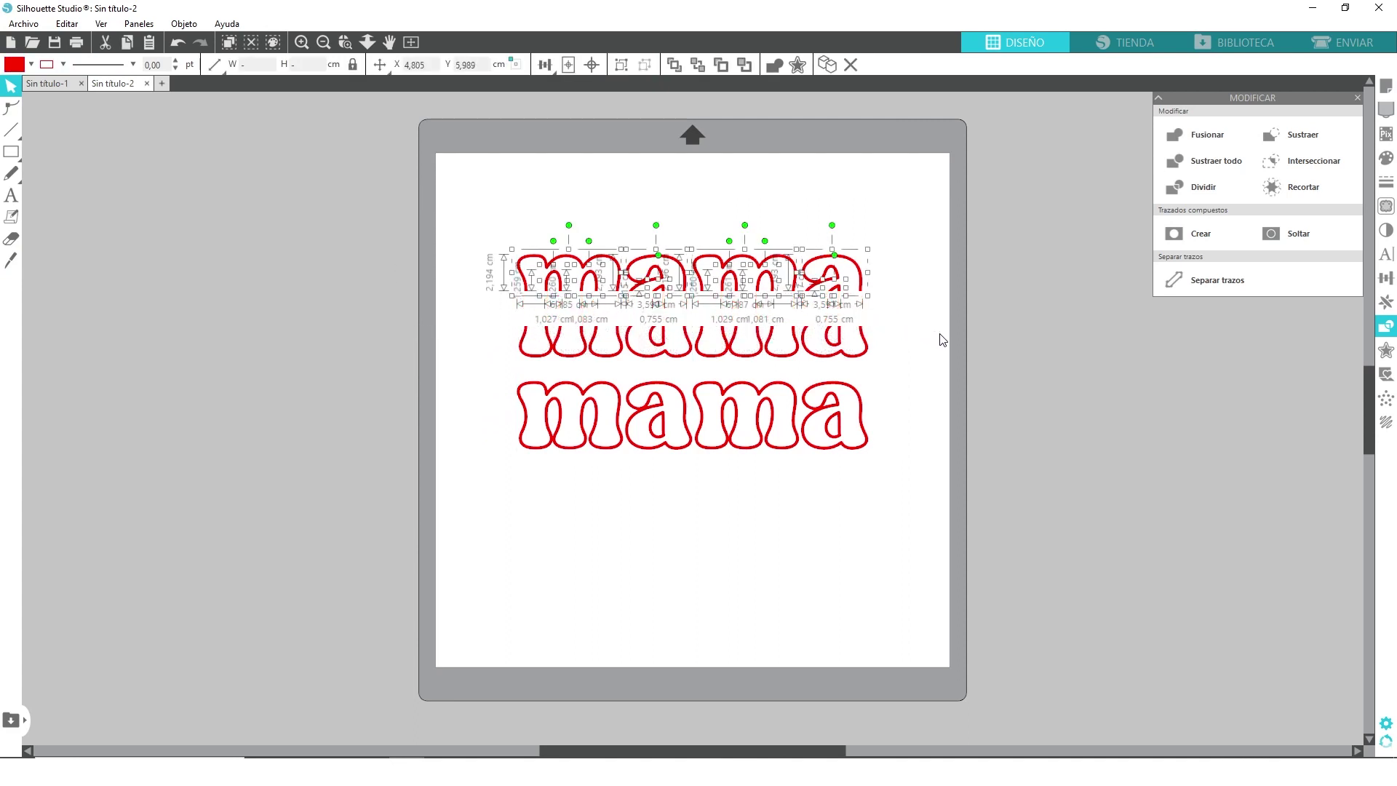
- Make one compound path from the raised top letter halves and another from the bottom letter halves
right_click(827, 256)
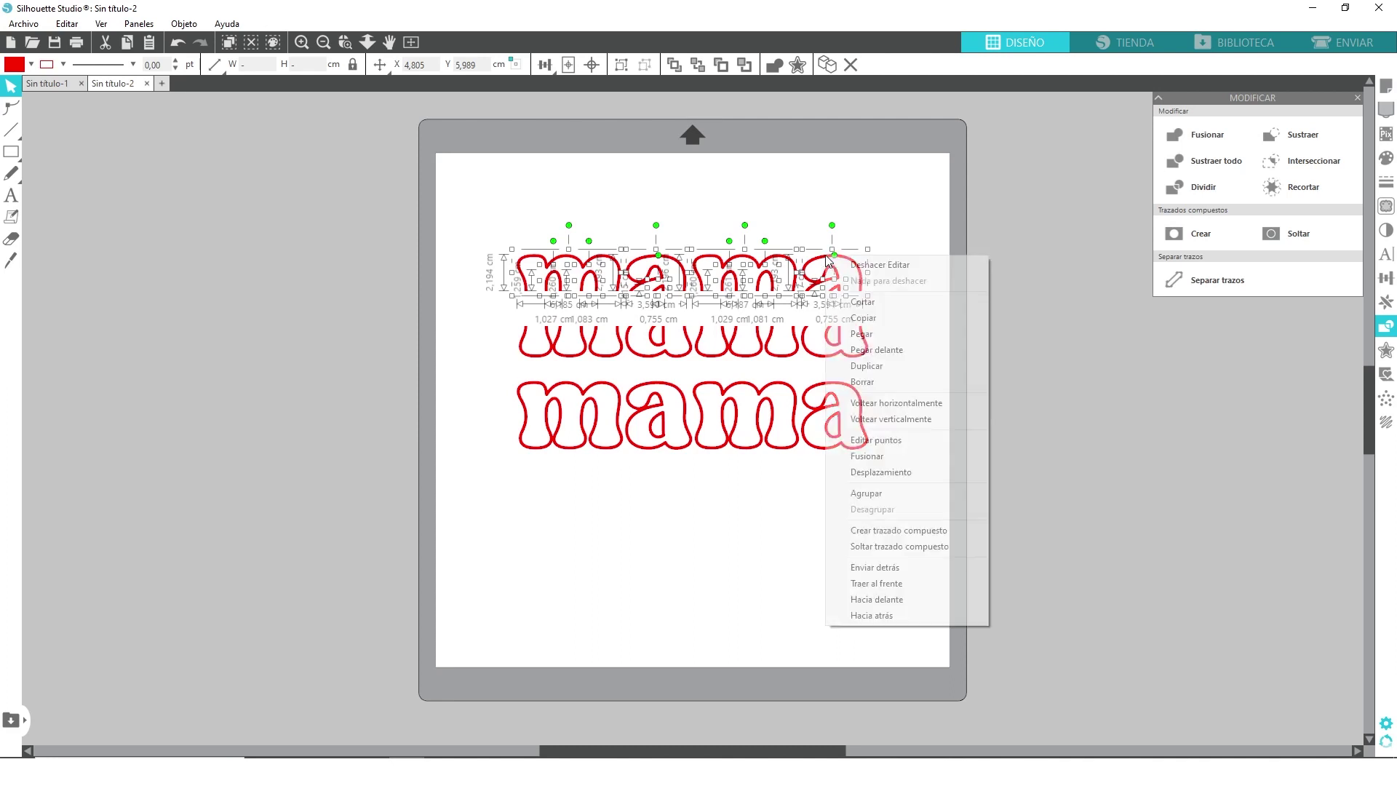
click(950, 529)
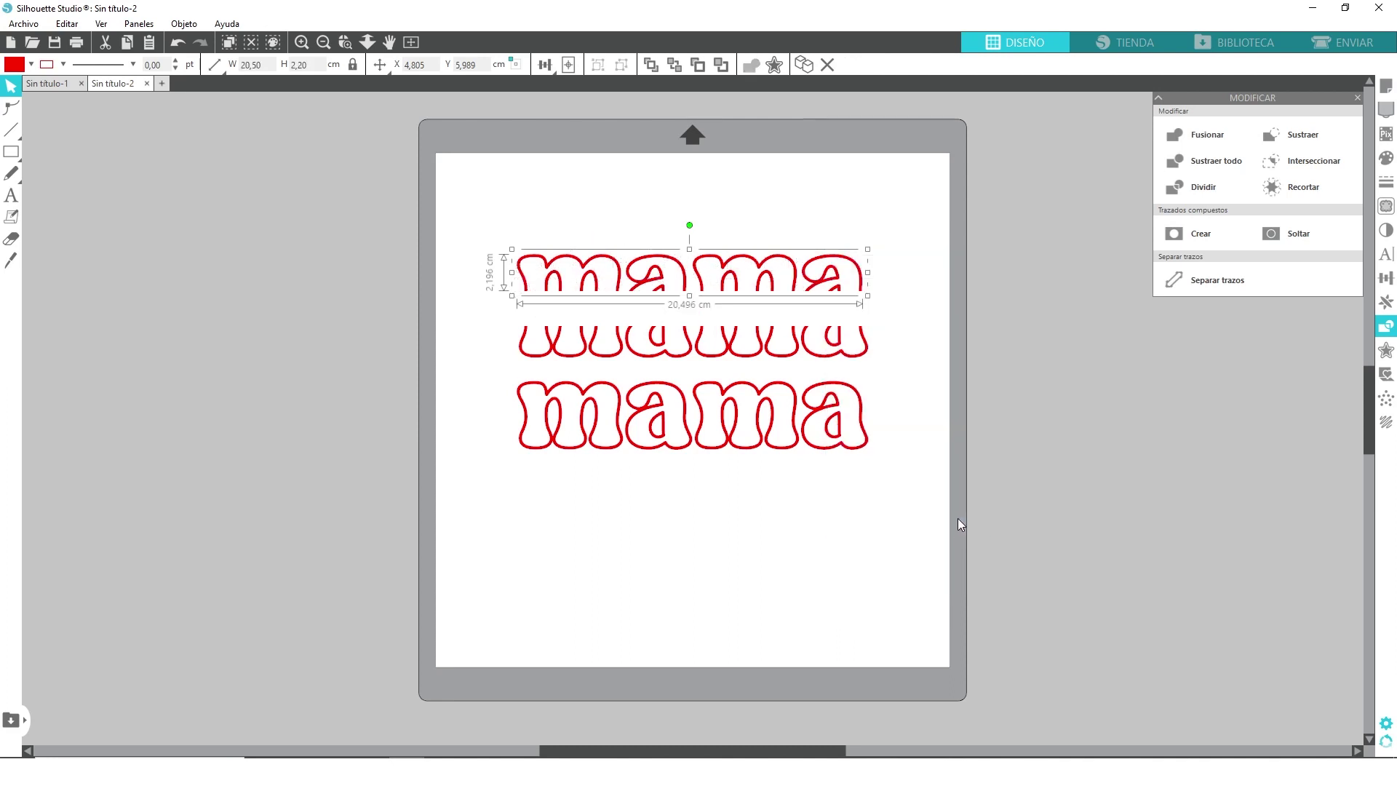
drag(935, 298, 555, 372)
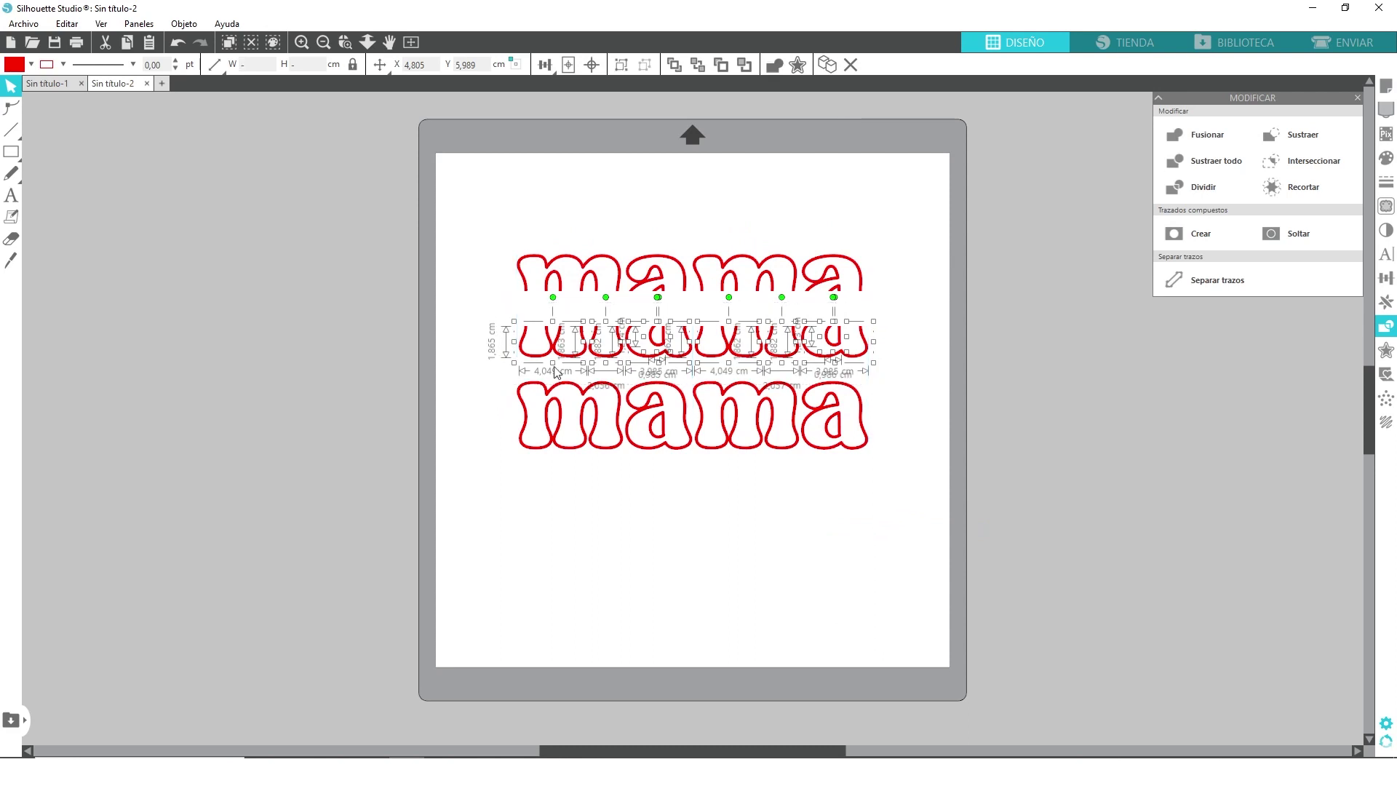
right_click(805, 353)
click(913, 624)
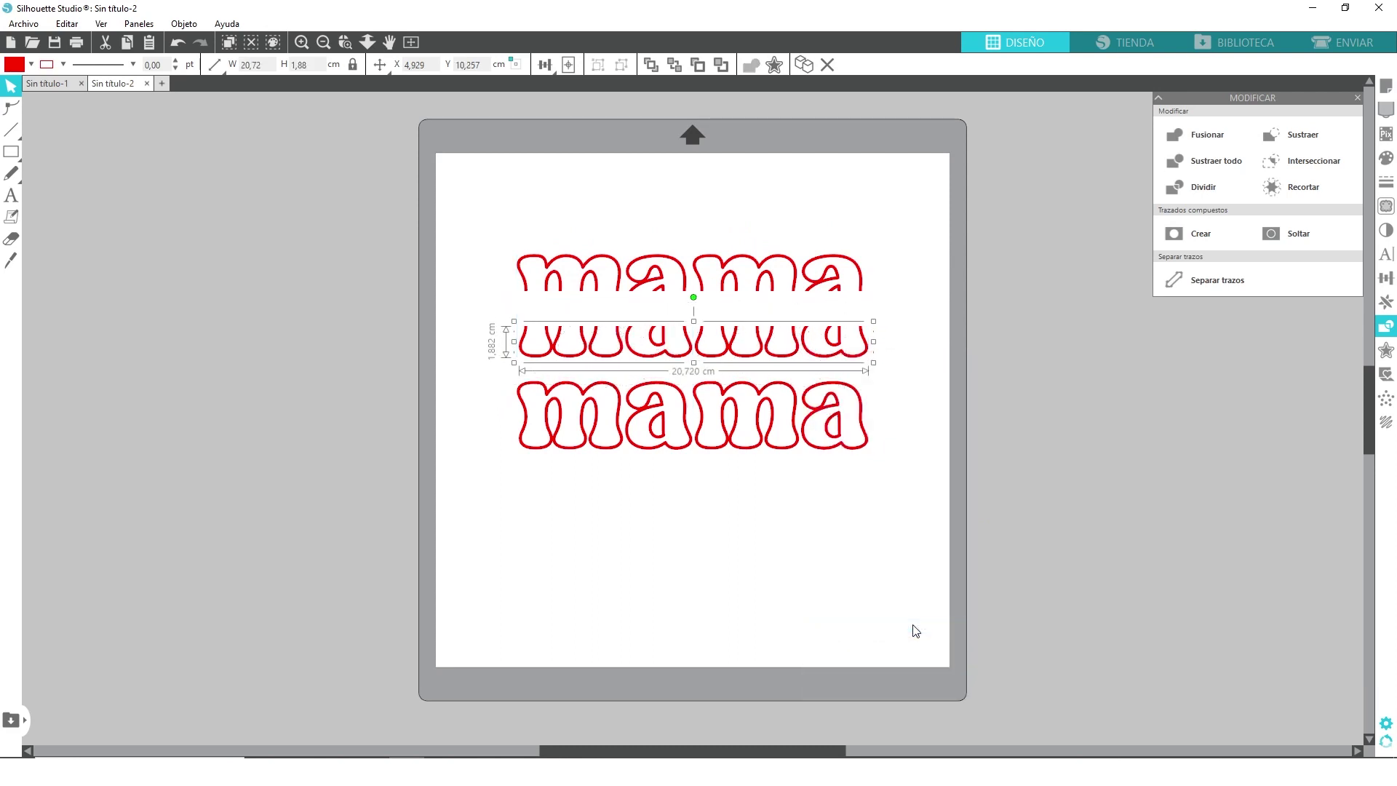
- Lower the compound path of bottom letter halves below the full central word, to a Y position of about 17.81 cm
key(Down)
key(Down)
key(Down)
key(Down)
key(Down)
key(Down)
key(Down)
key(Down)
key(Down)
key(Down)
key(Down)
key(Down)
key(Down)
key(Down)
key(Down)
key(Down)
key(Down)
key(Down)
key(Down)
key(Down)
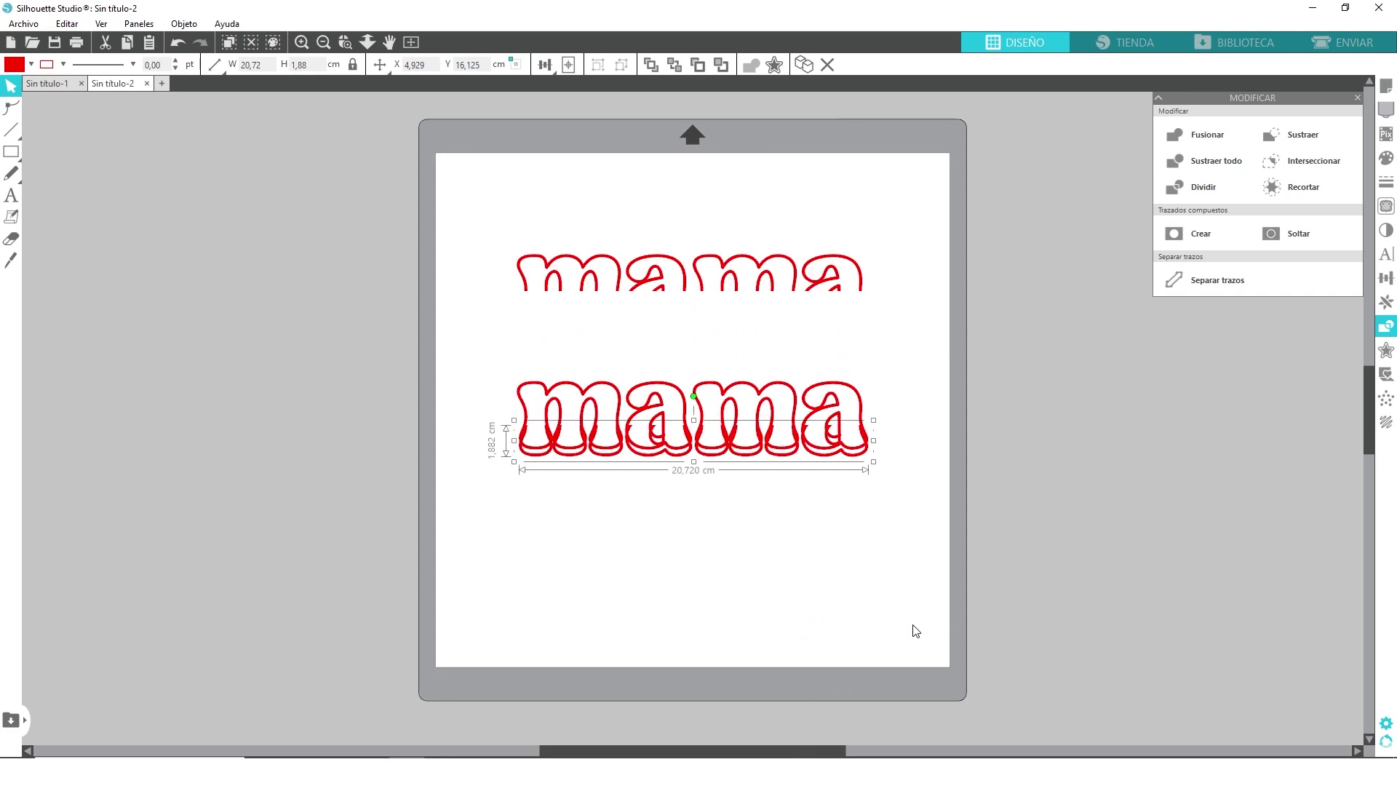
key(Down)
key(Down)
key(Down)
key(Down)
key(Down)
key(Down)
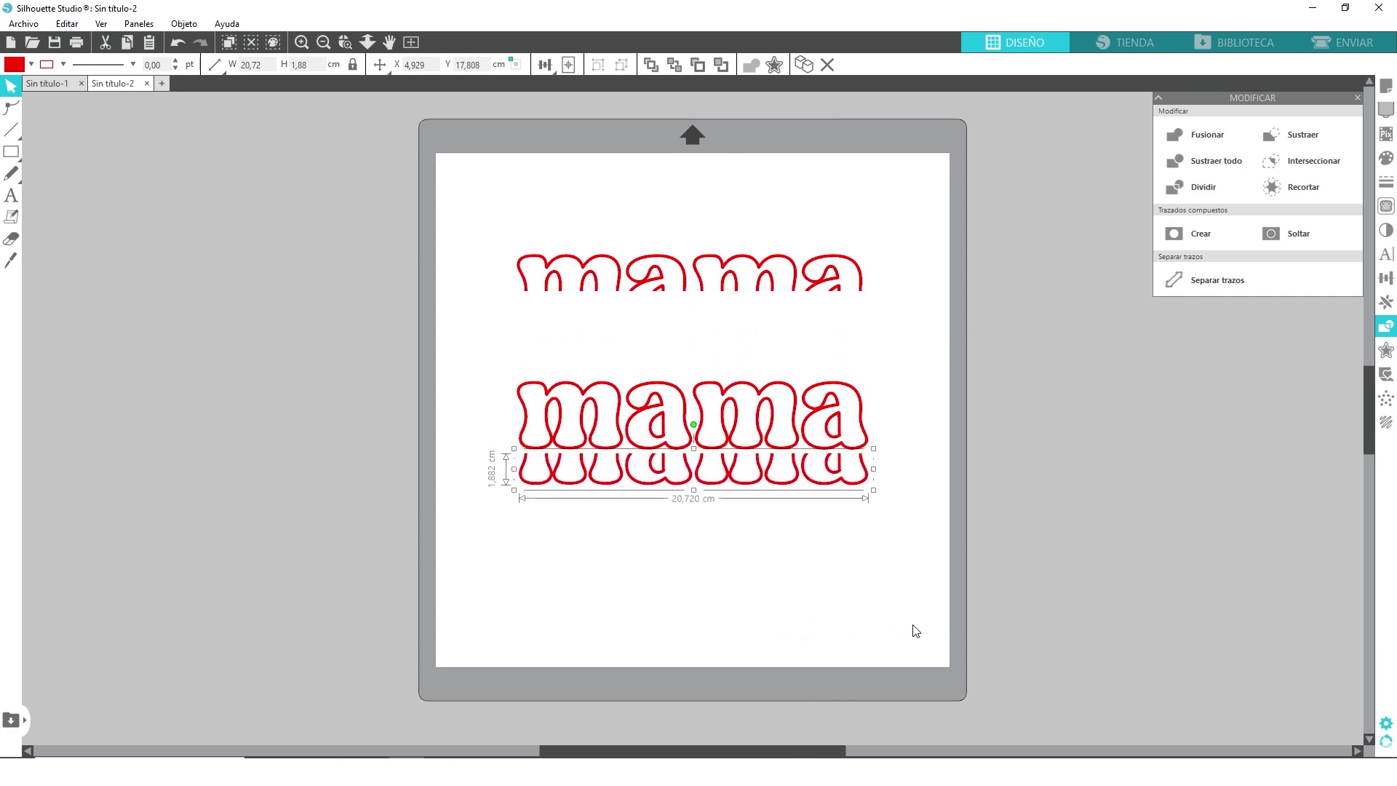
- Duplicate the bottom letter halves directly below and nudge the copy slightly lower, leaving a small gap between the rows
key(ctrl+d)
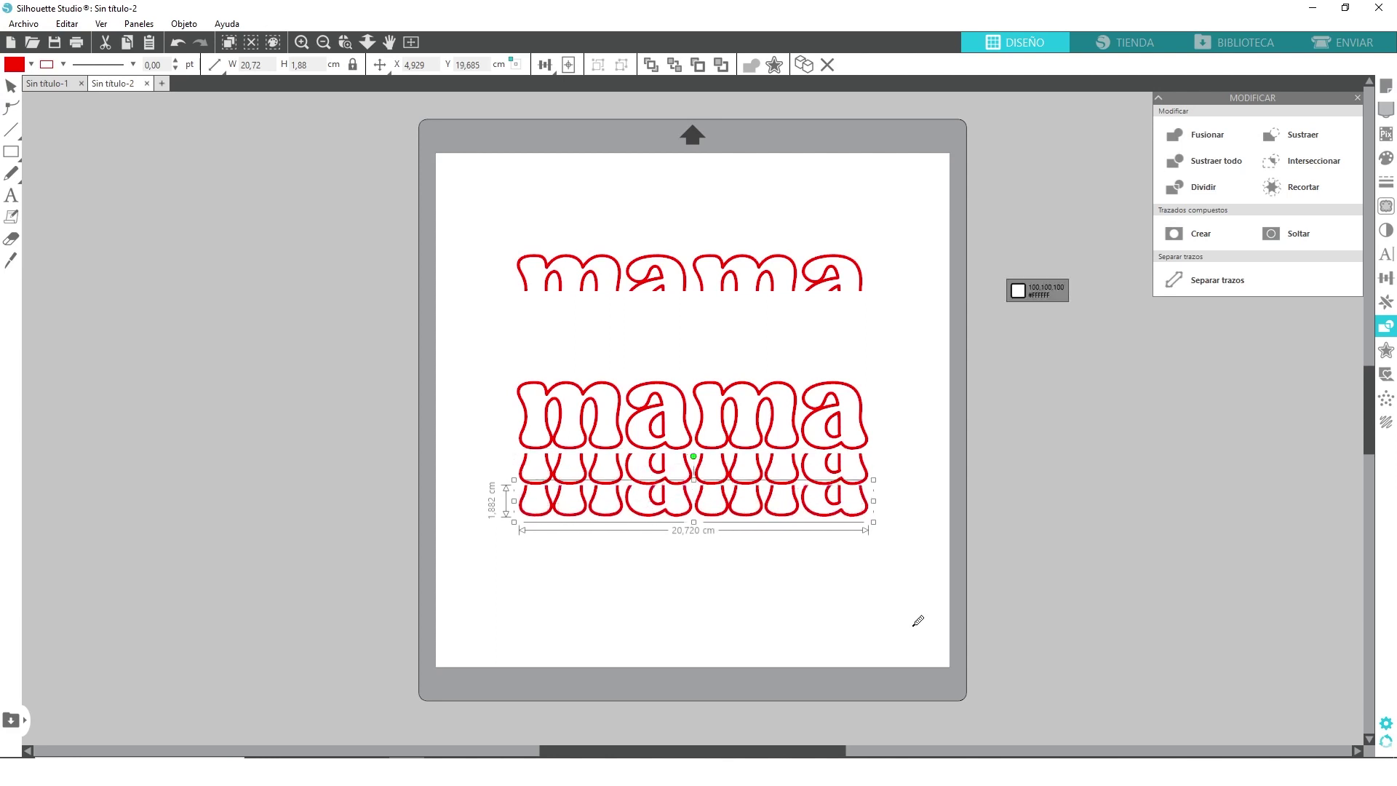
key(Down)
key(Down)
key(Down)
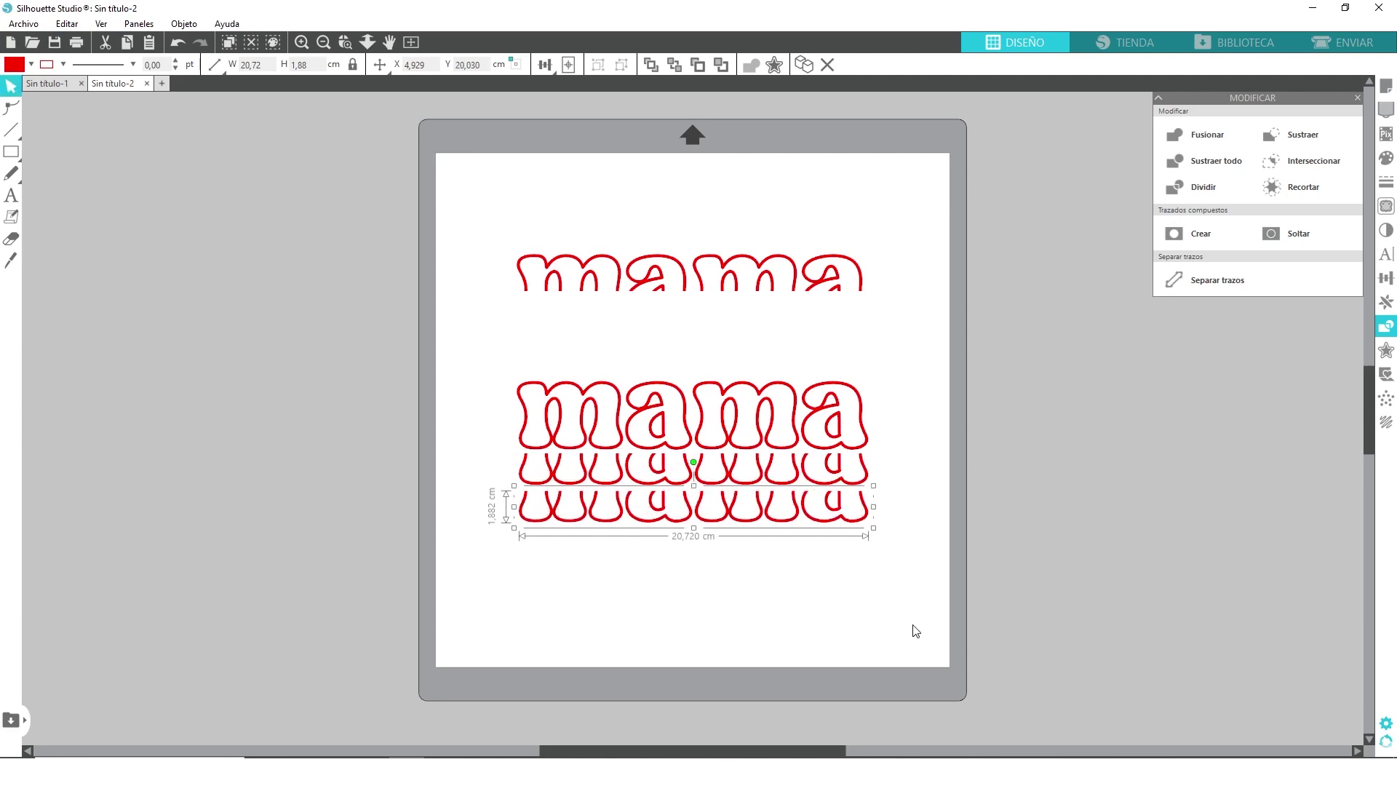
key(Down)
- Duplicate the row of top letter halves directly below, placing the copy at a Y position of about 8.53 cm
drag(817, 206, 486, 358)
key(k)
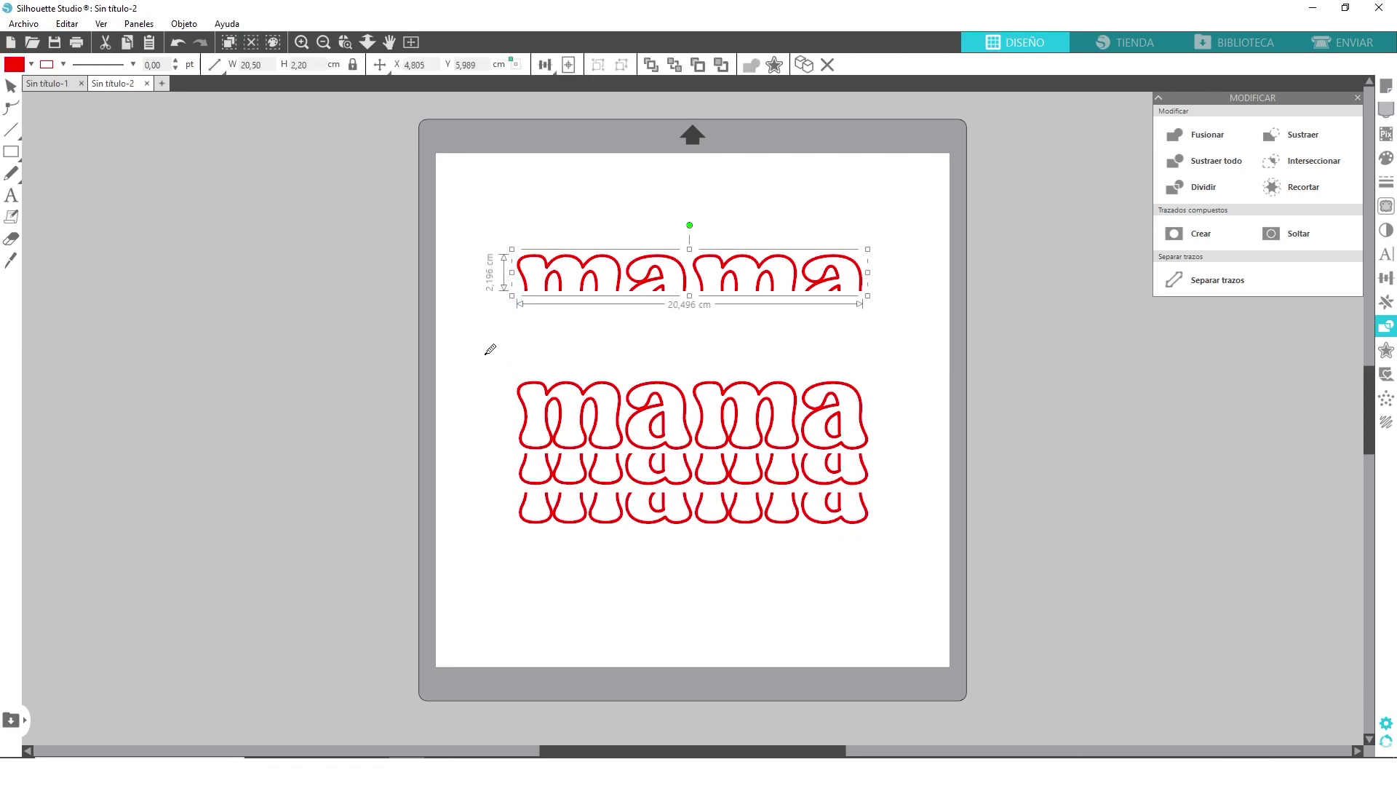
key(ctrl+d)
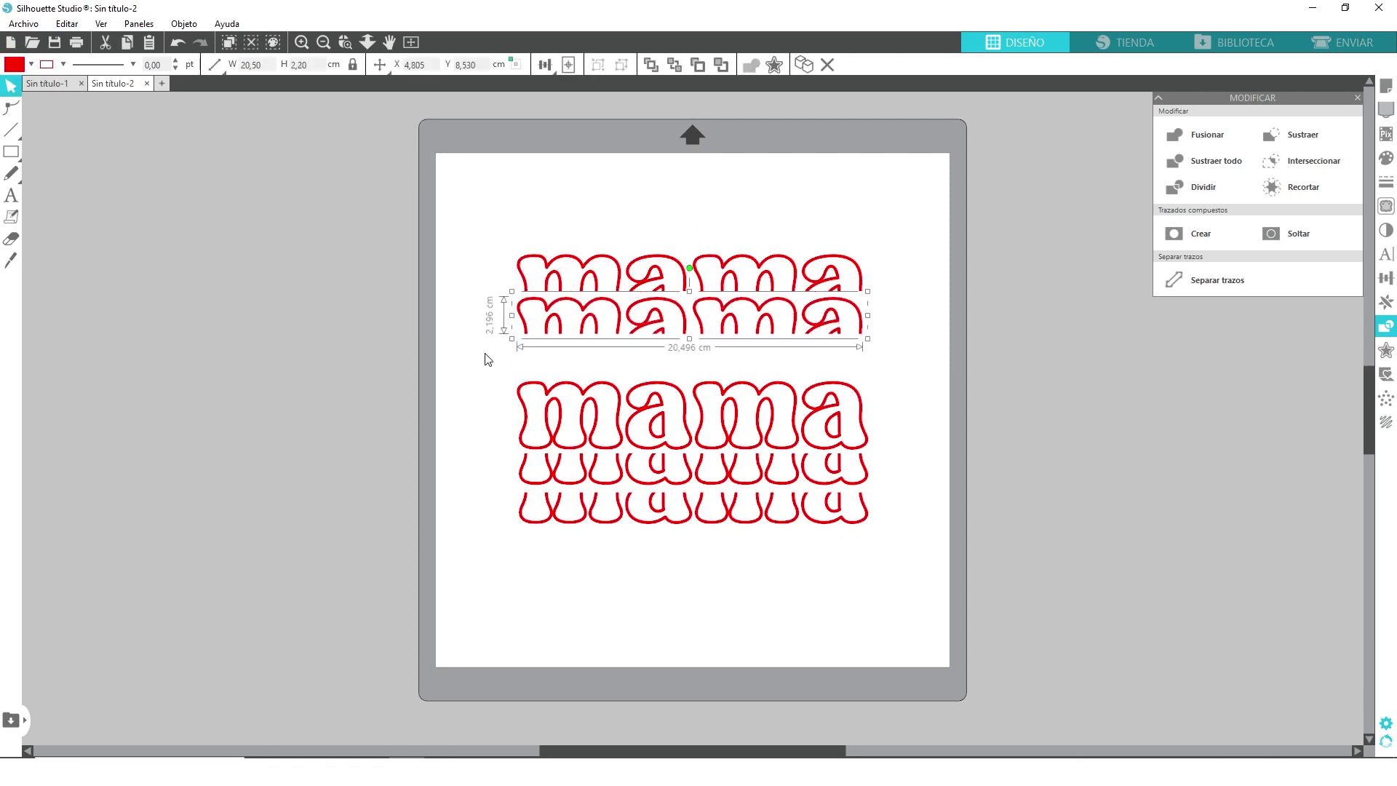
- Lower both rows of top letter halves together until the uppermost row is at a Y position of about 7.85 cm
drag(472, 211, 972, 404)
key(Down)
key(Down)
key(Down)
key(Down)
key(Down)
key(Down)
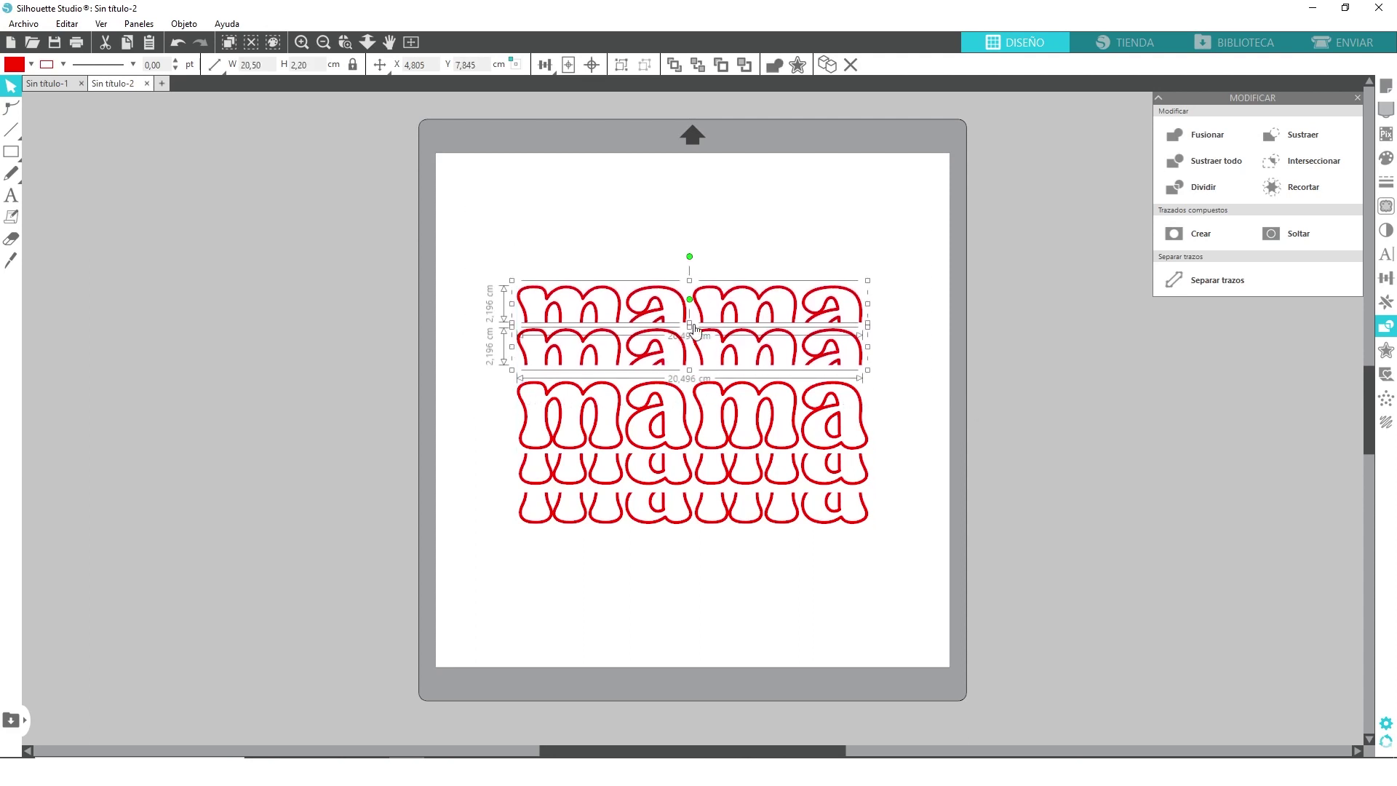
- Select all five "mama" rows and distribute them with equal vertical spacing
click(810, 212)
drag(414, 189, 962, 556)
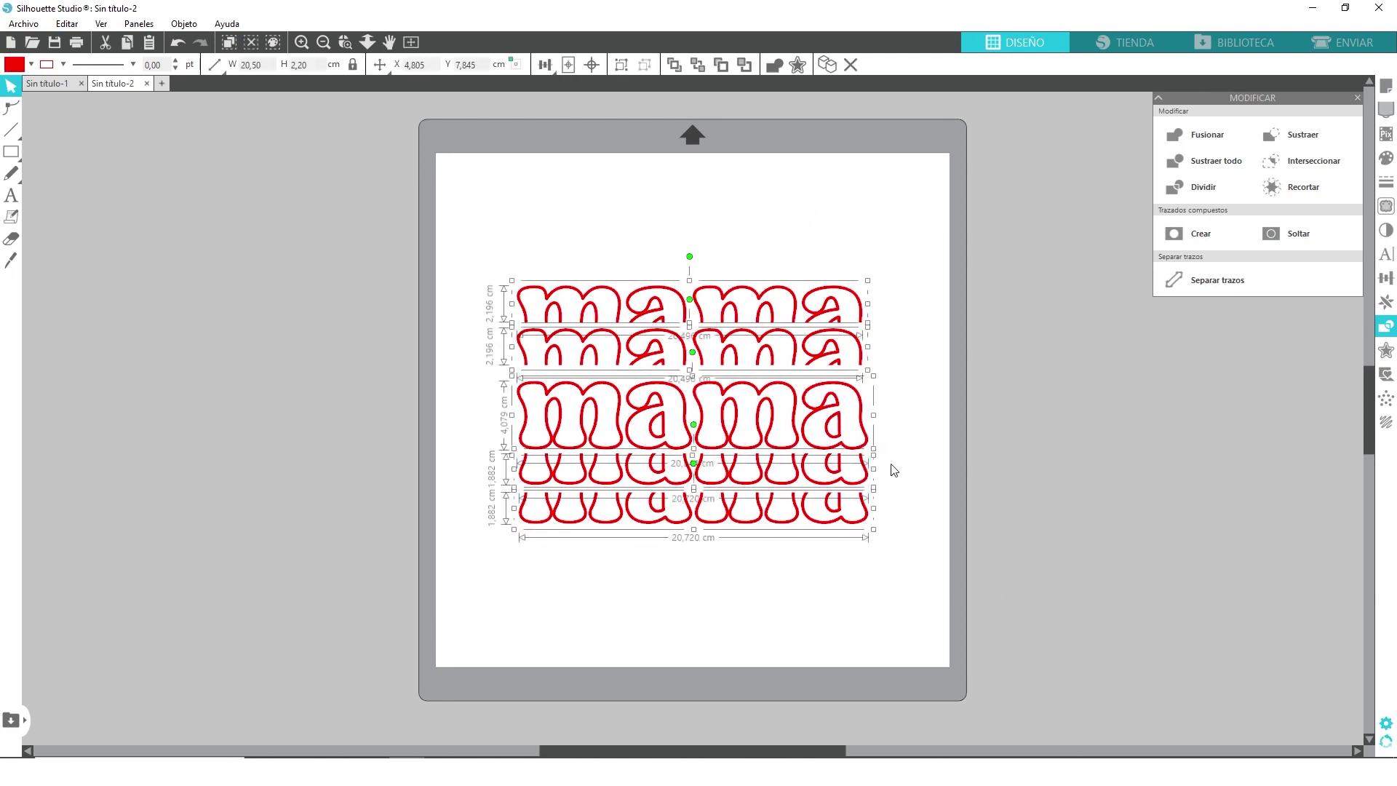
click(546, 66)
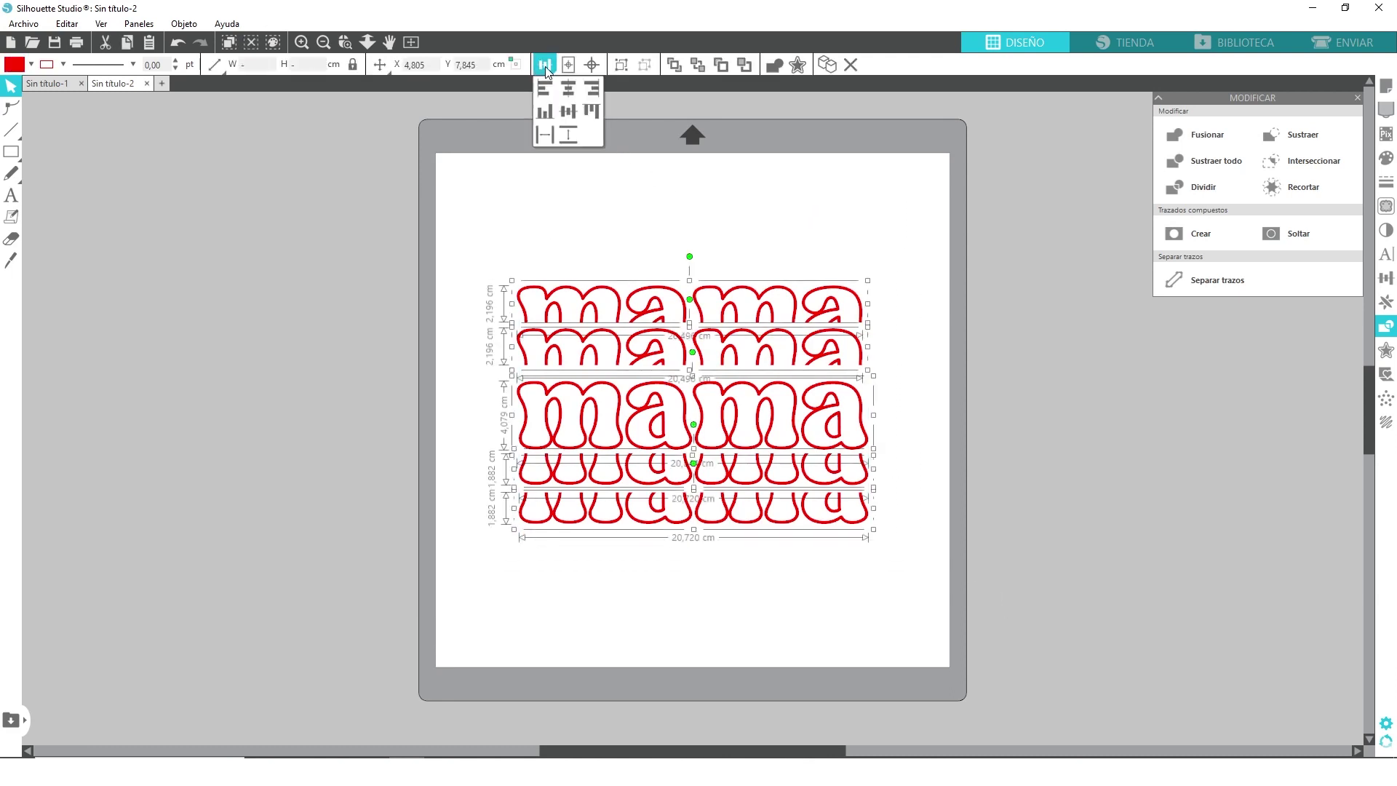
click(572, 138)
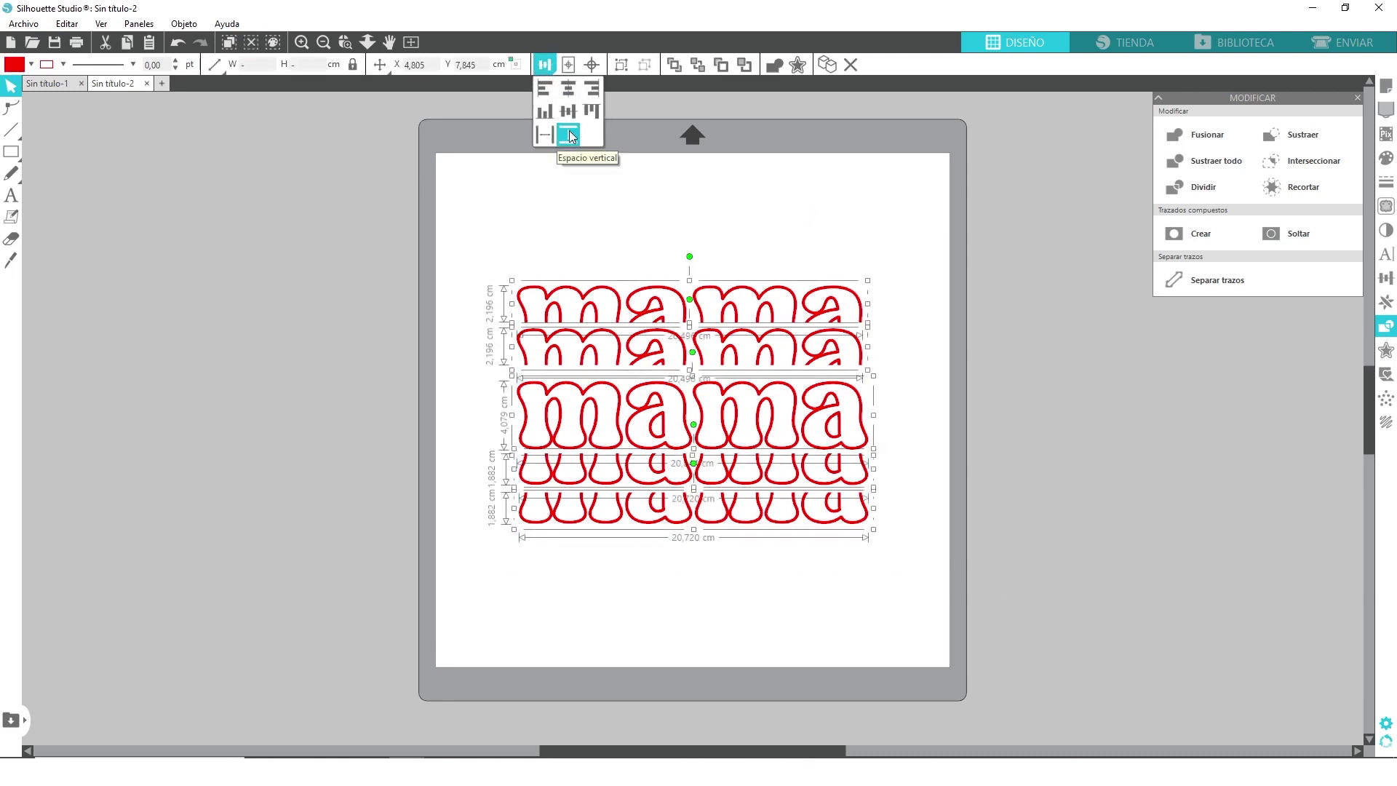
click(871, 251)
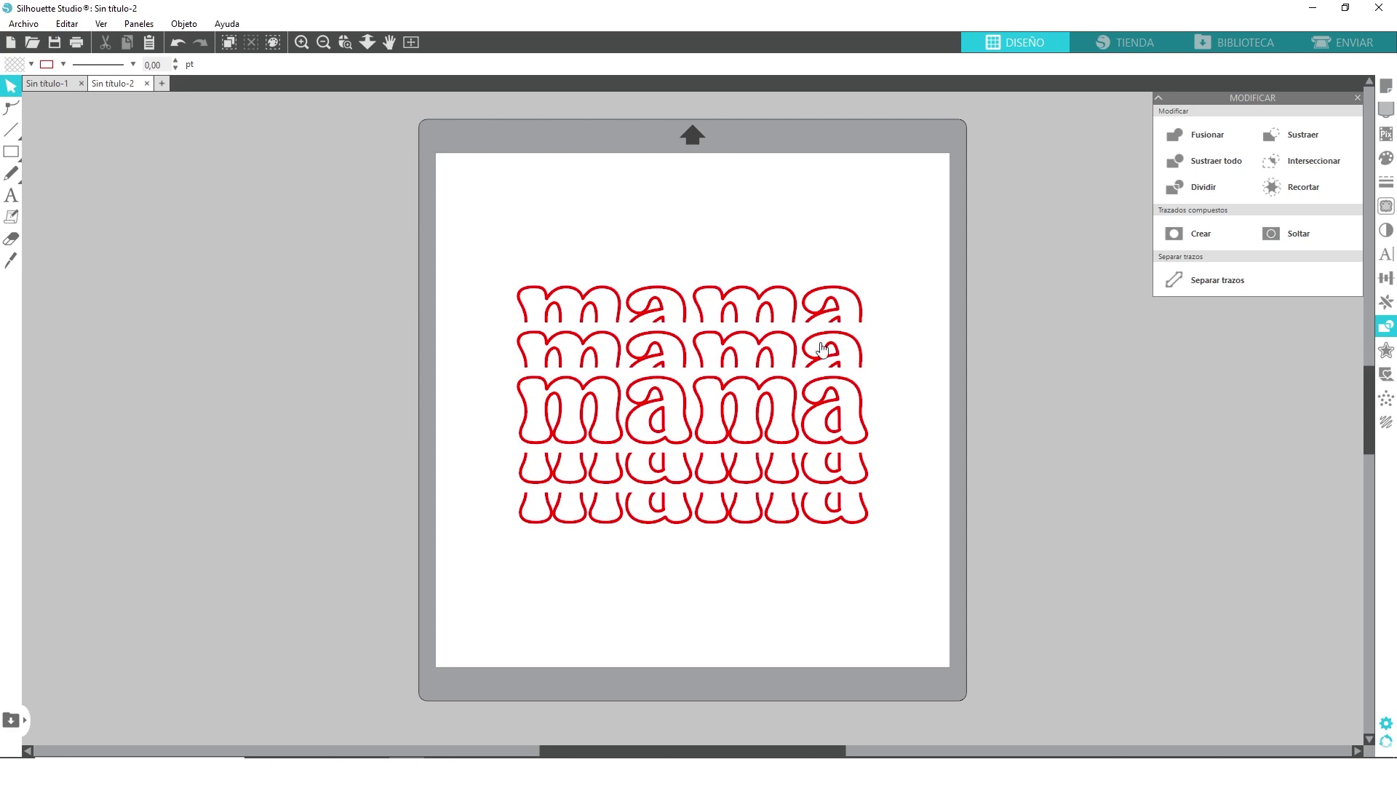
- Fill the uppermost and lowermost rows of letter halves with the light pink from the custom pink palette
click(1386, 162)
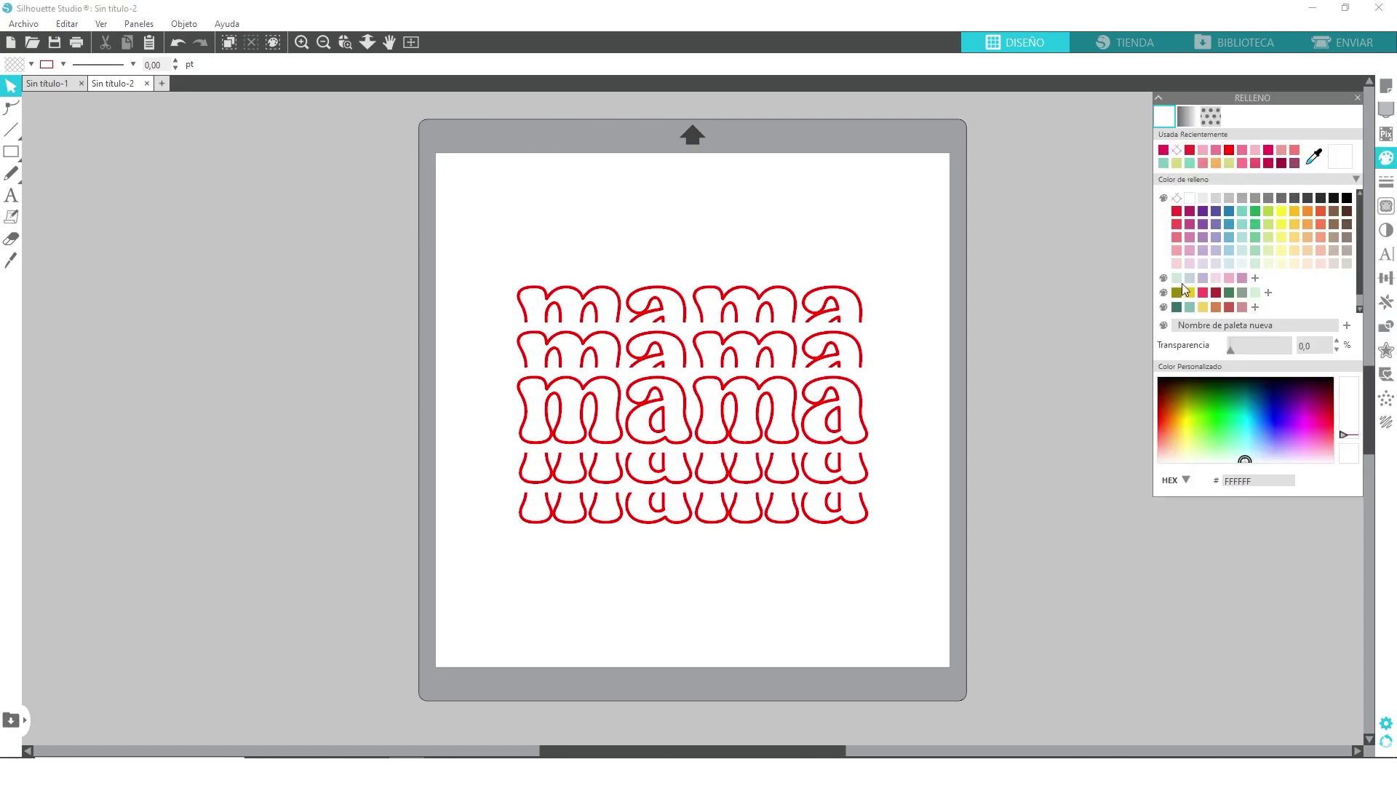
scroll(1182, 289, down, 1)
click(863, 310)
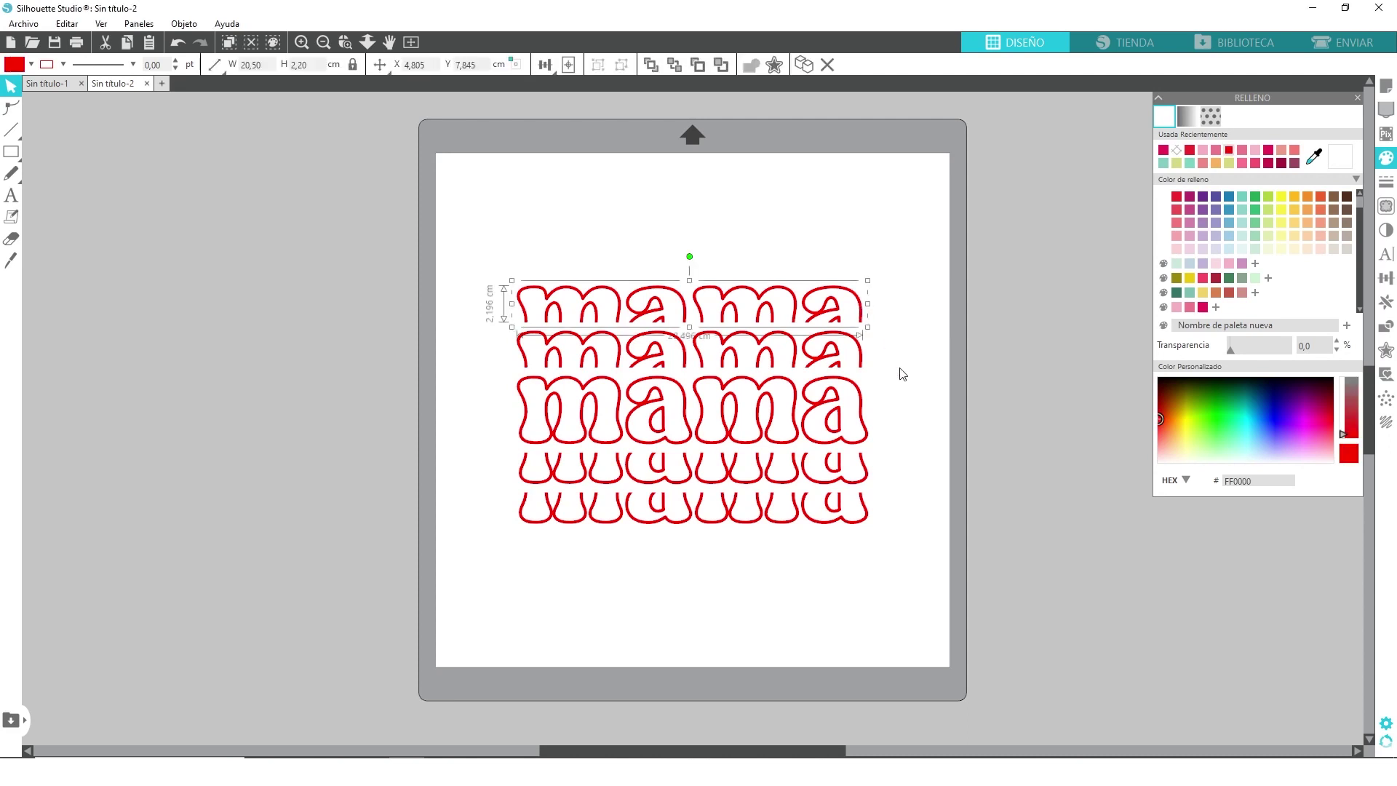
shift+click(867, 522)
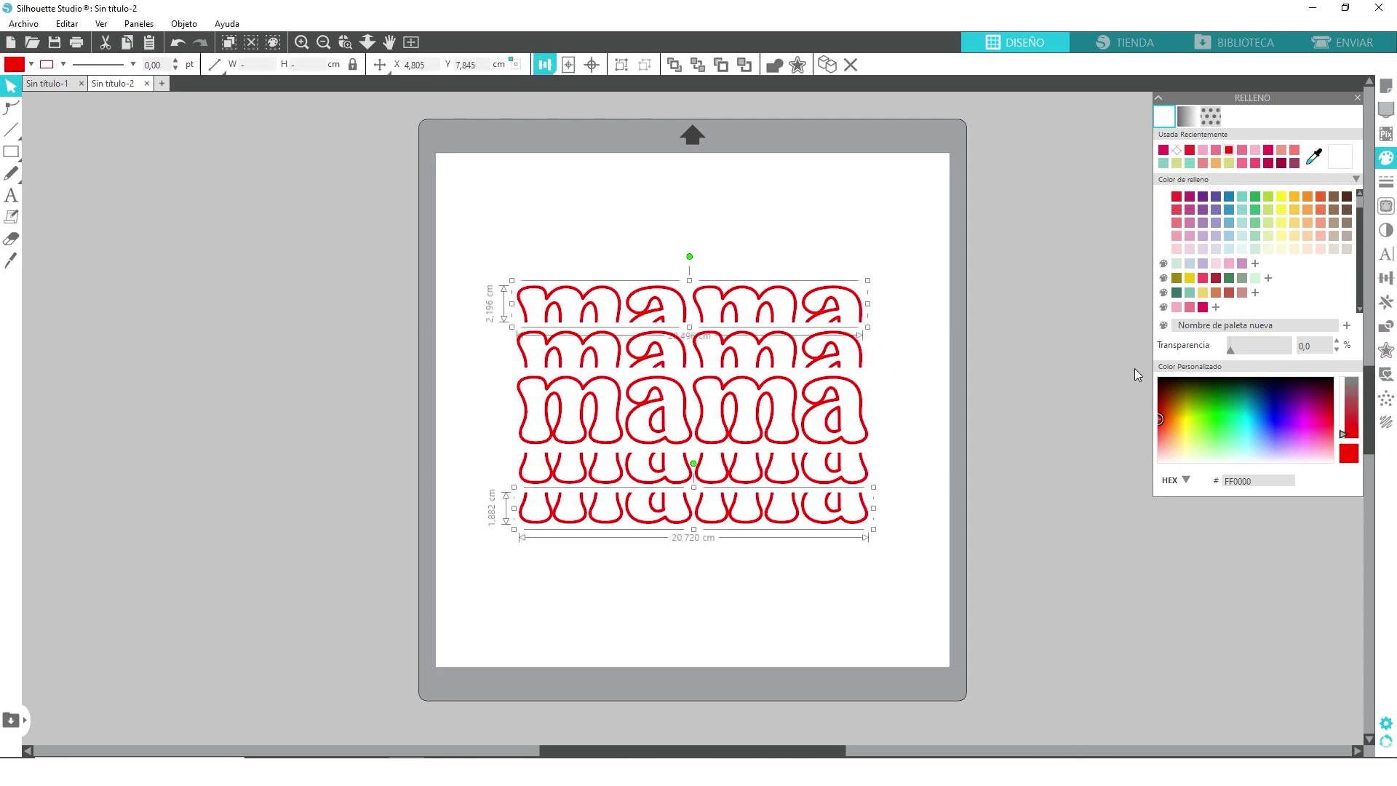
click(1176, 307)
- Fill the two rows of letter halves adjoining the central word with the medium pink EF778B
click(864, 354)
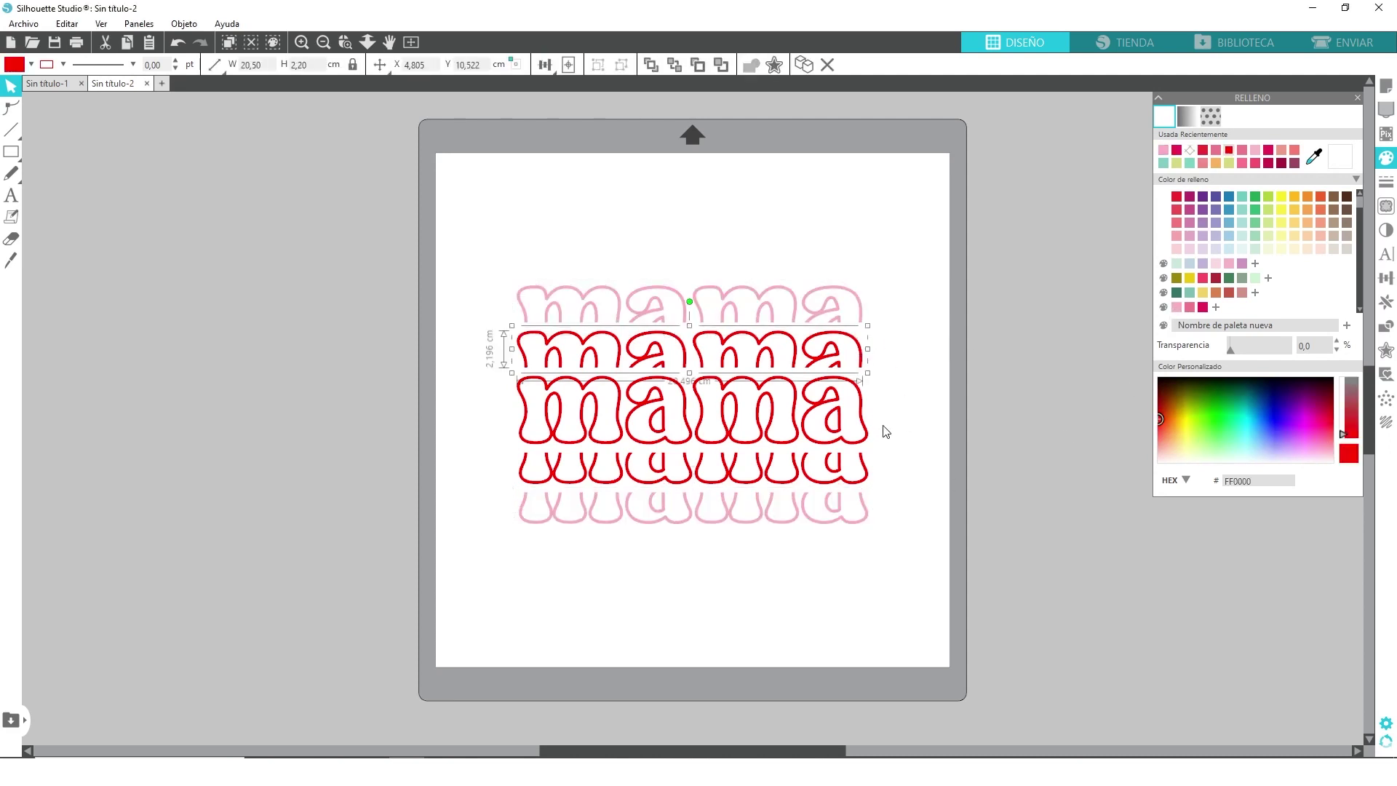
shift+click(866, 465)
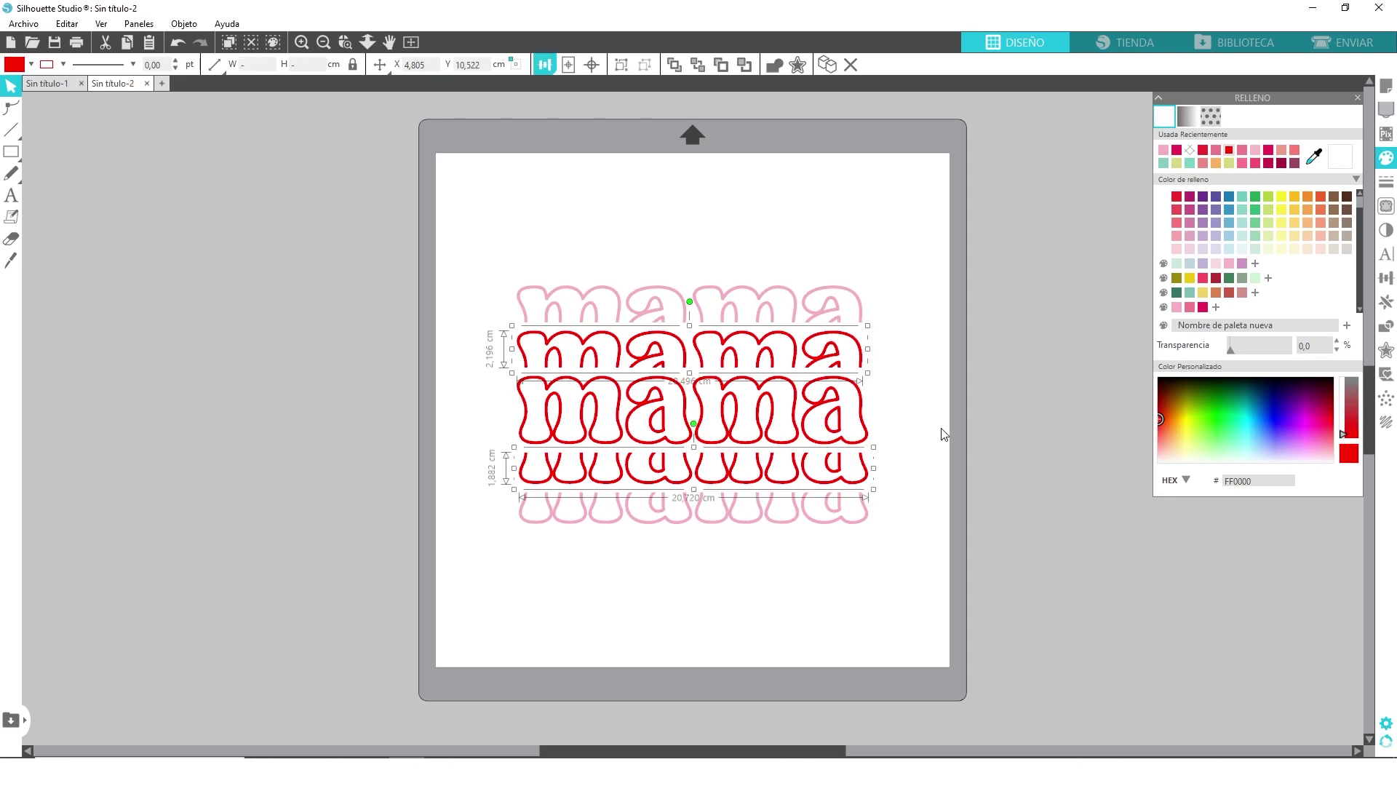
click(1189, 306)
- Fill the outlined central "mama" with the dark pink E71B5B and deselect it
click(864, 412)
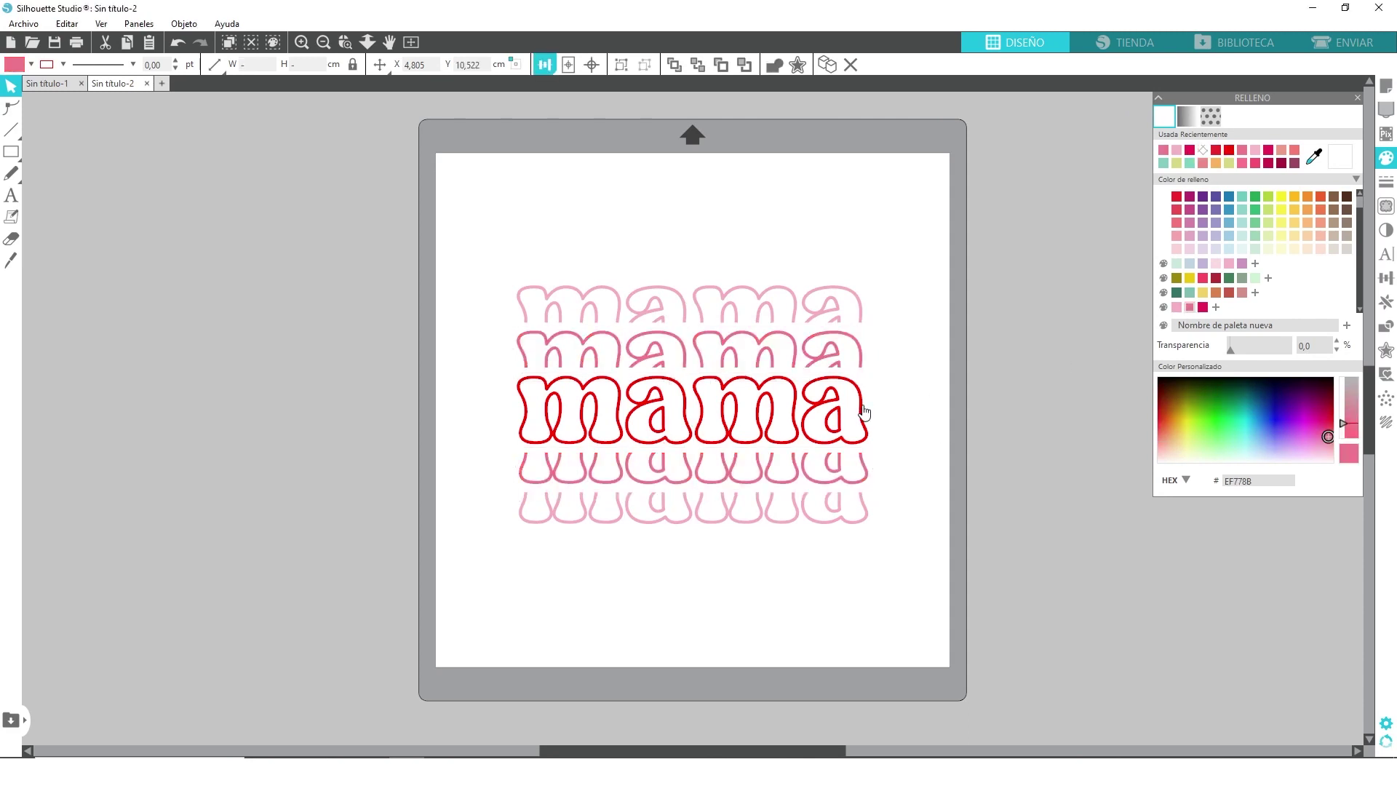
click(1203, 306)
click(938, 291)
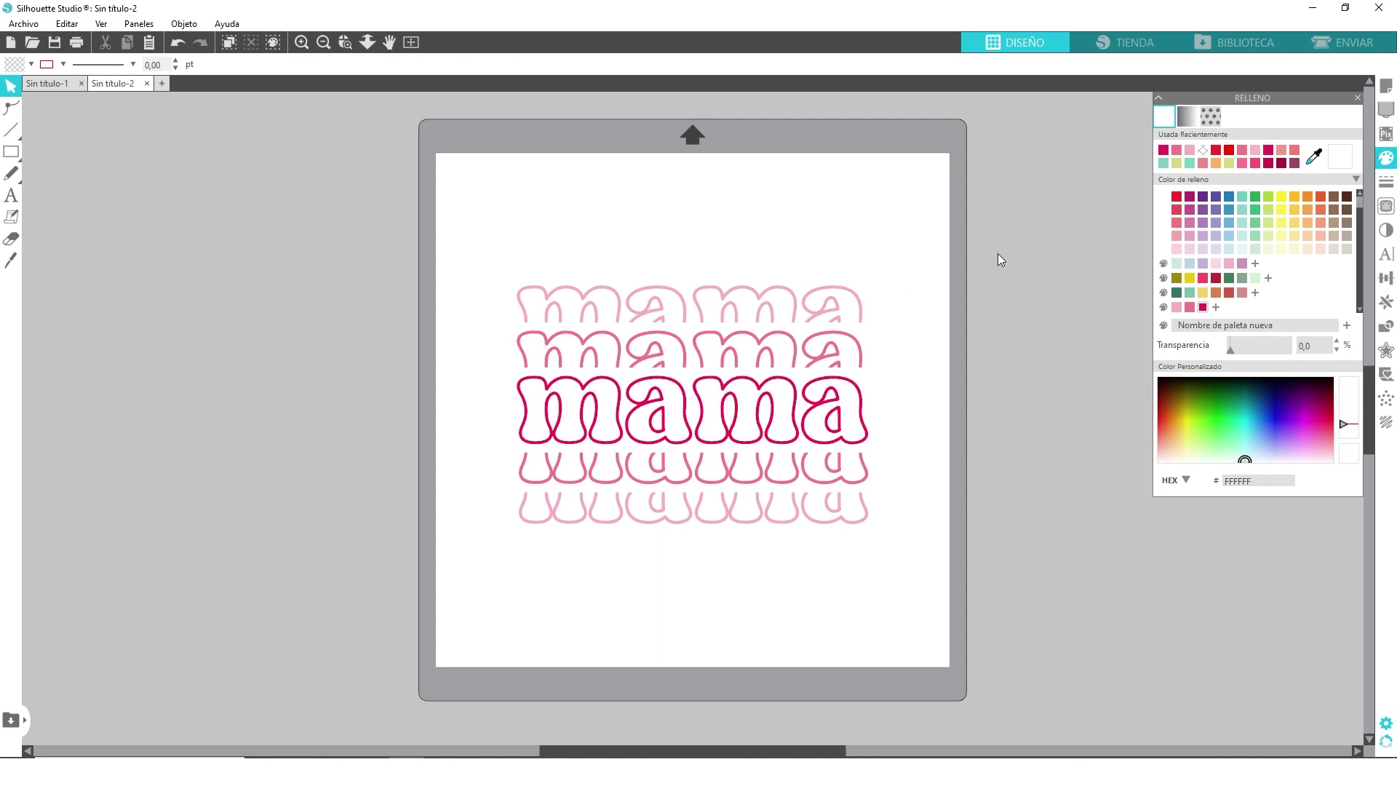
- Select all five rows and set their line color to the red ED242B
click(301, 42)
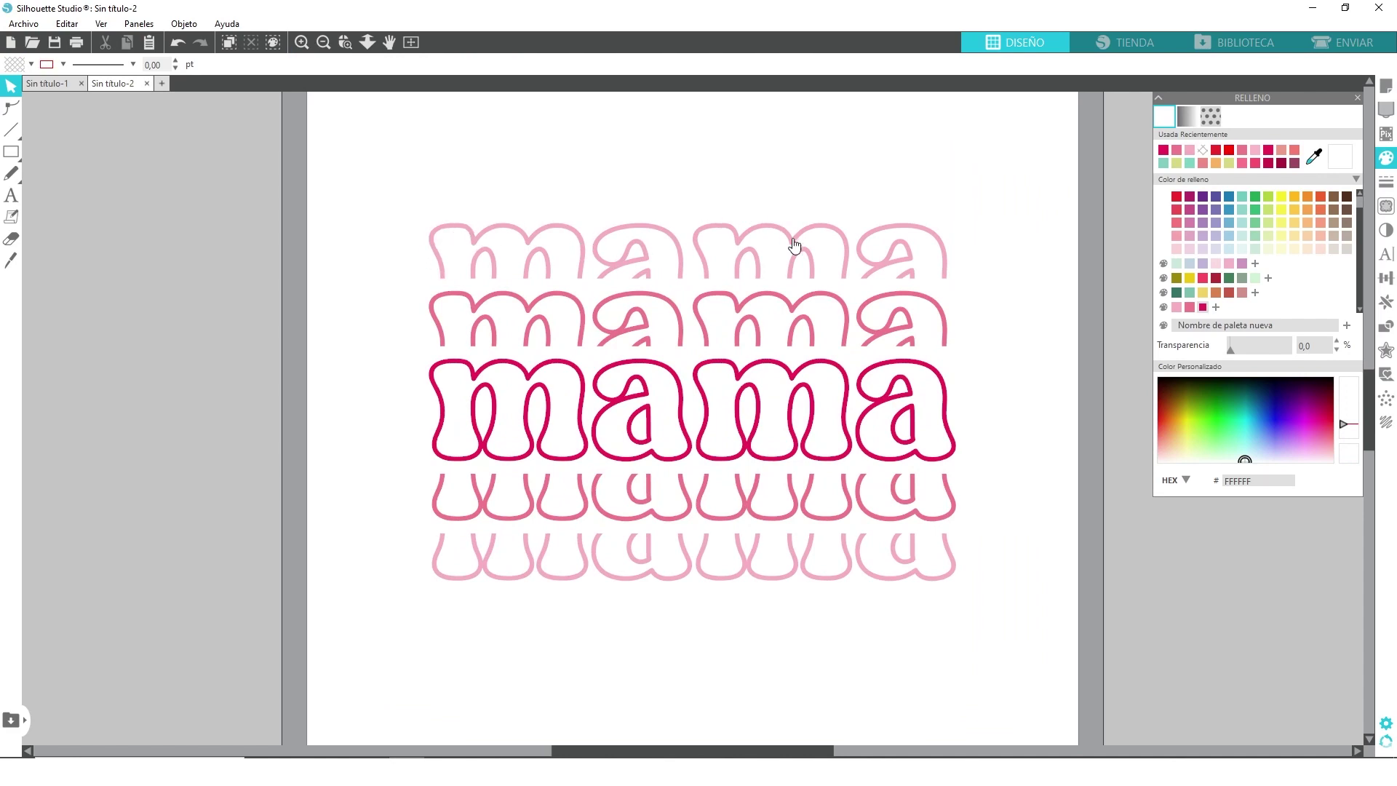
drag(1046, 144, 886, 495)
drag(692, 603, 393, 655)
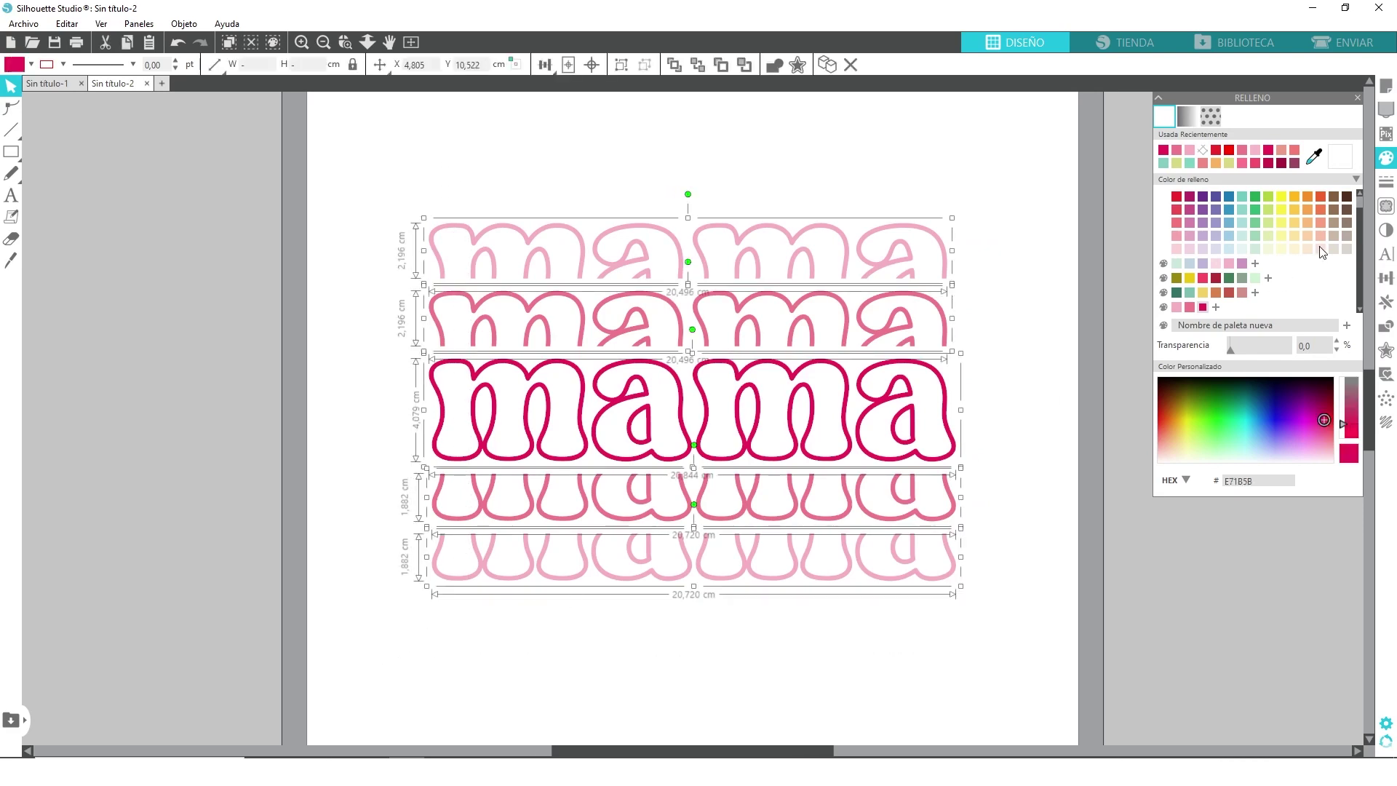
click(1386, 181)
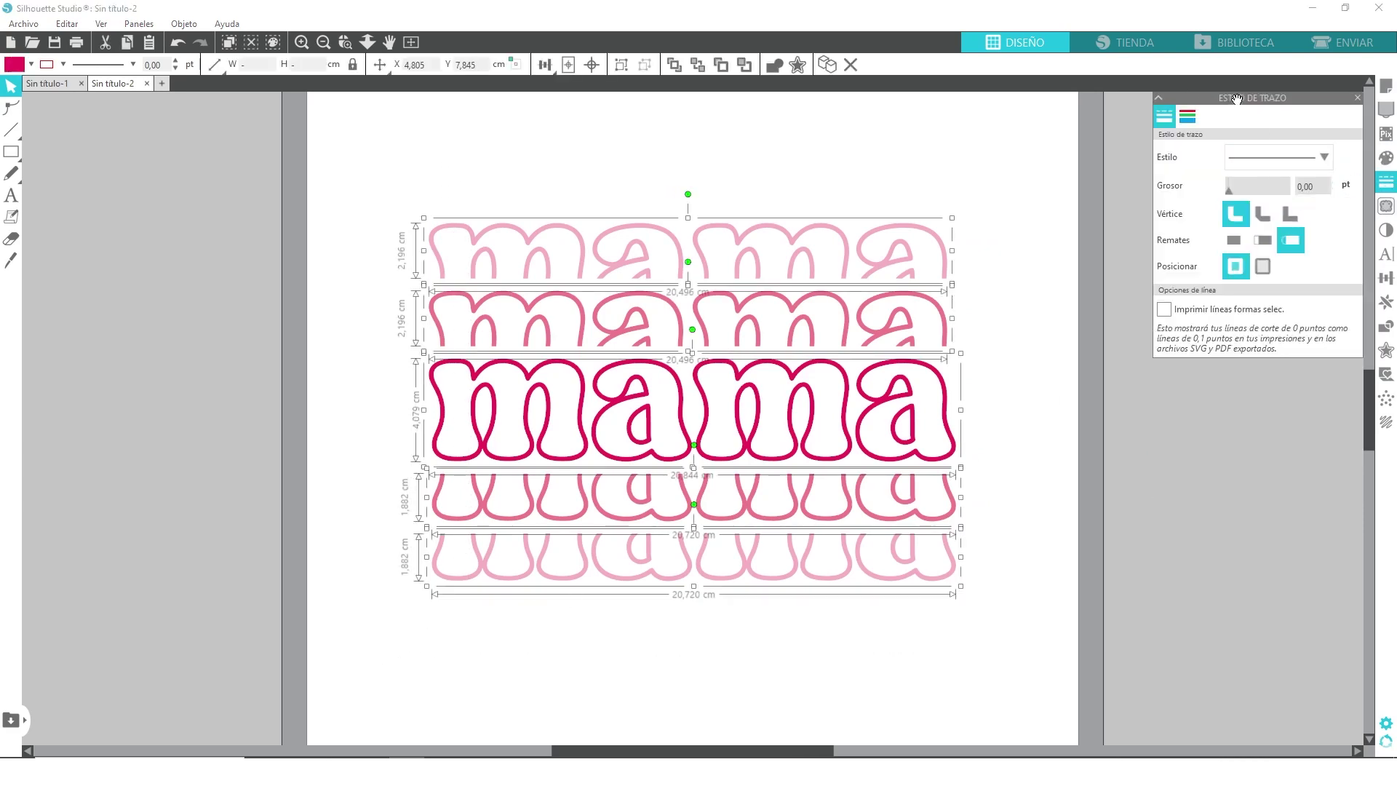
click(1187, 117)
click(1177, 212)
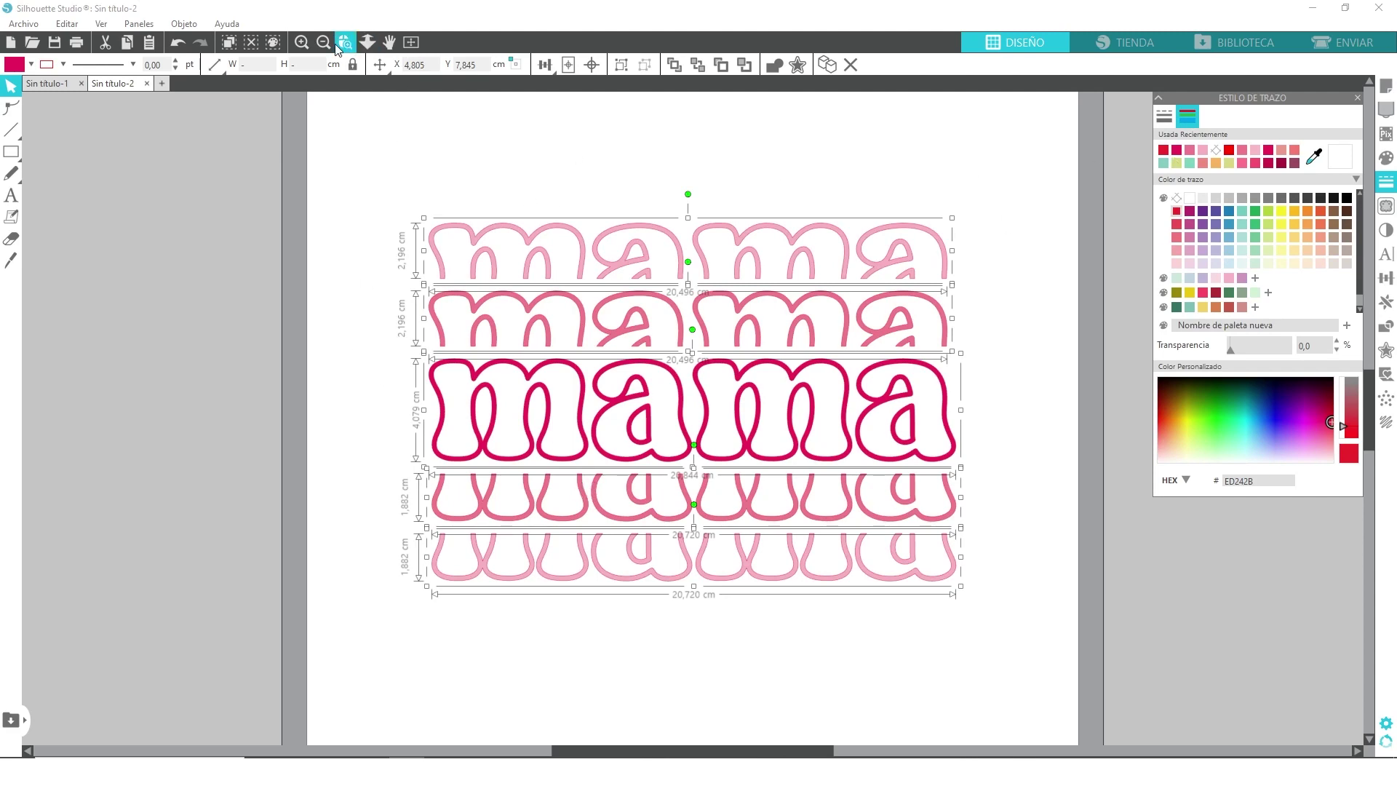
click(323, 42)
click(650, 196)
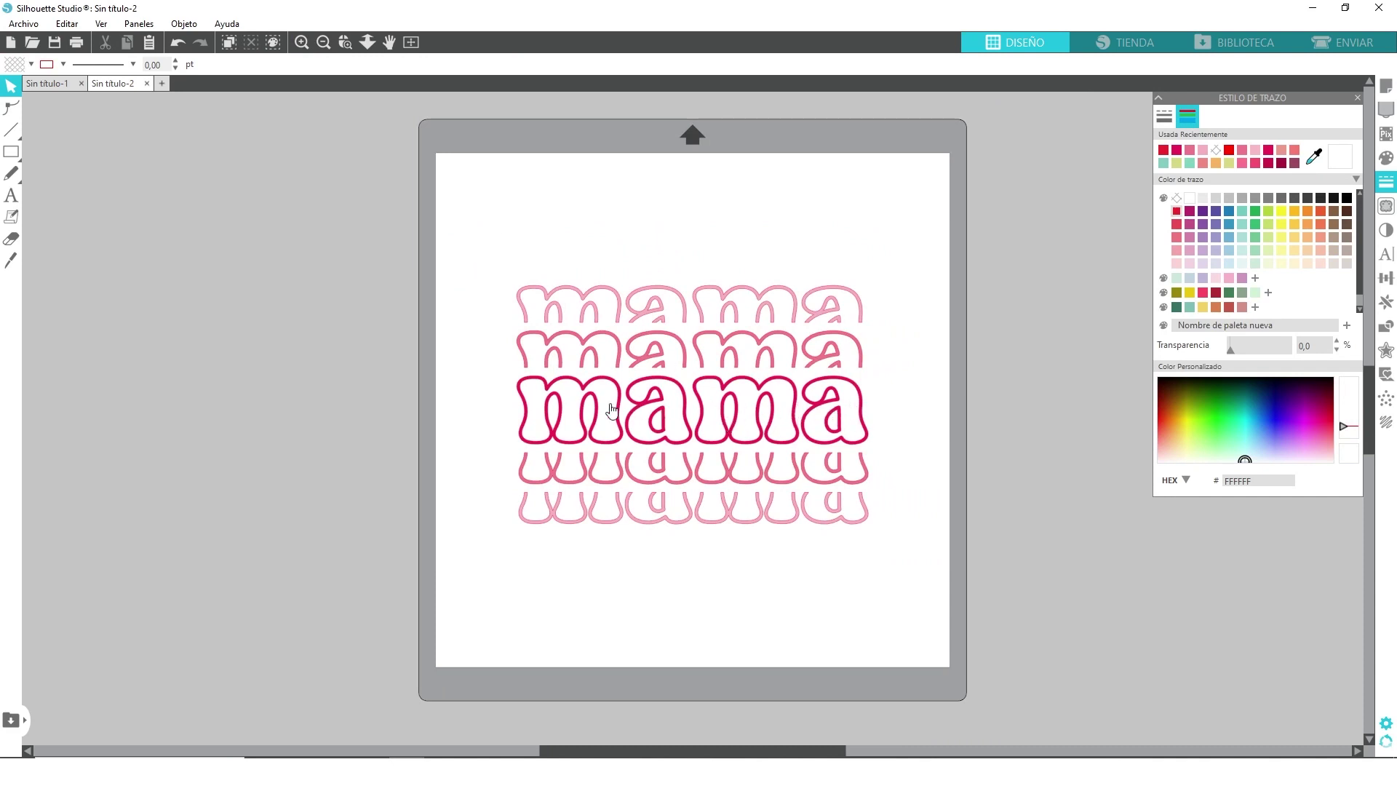
- Remove the fill from the central "mama" by making it transparent
click(301, 41)
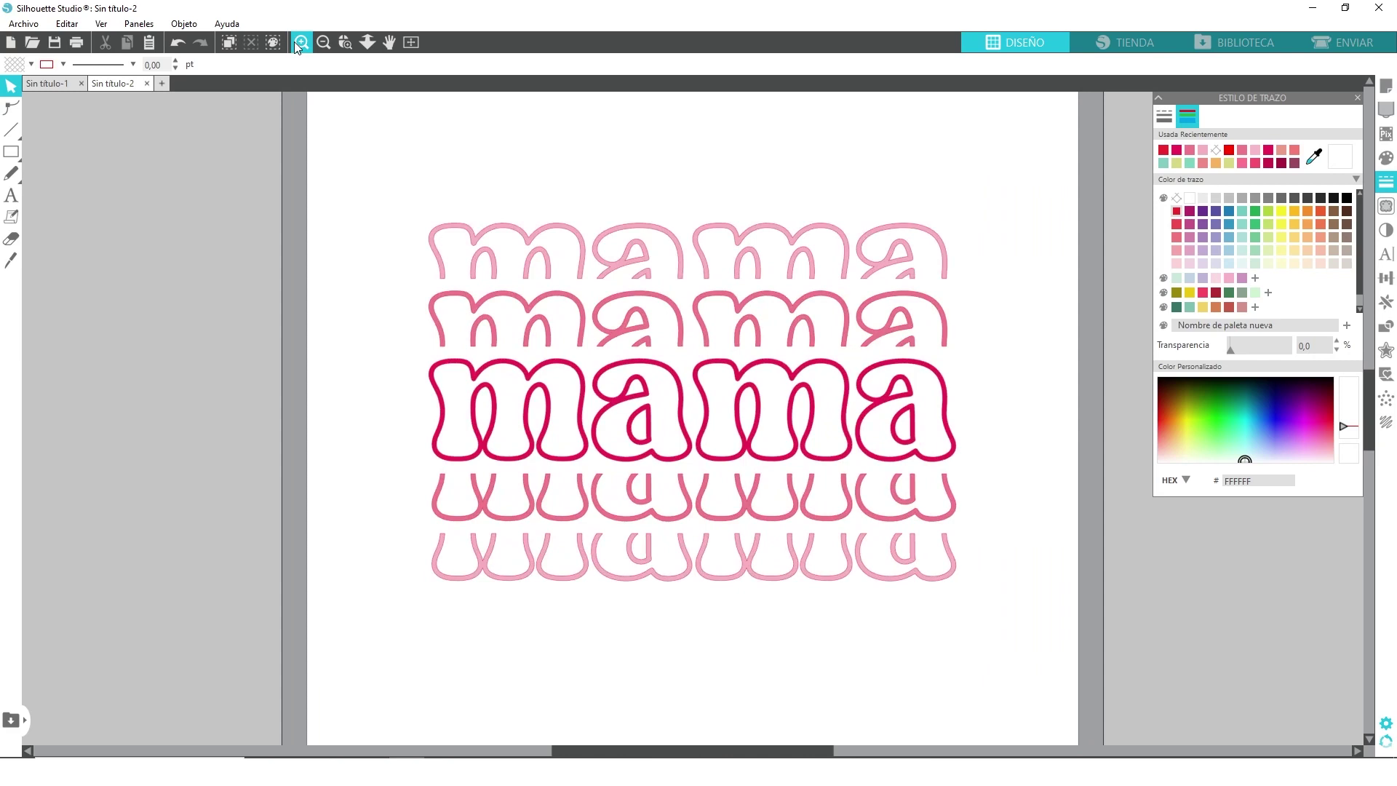
click(798, 398)
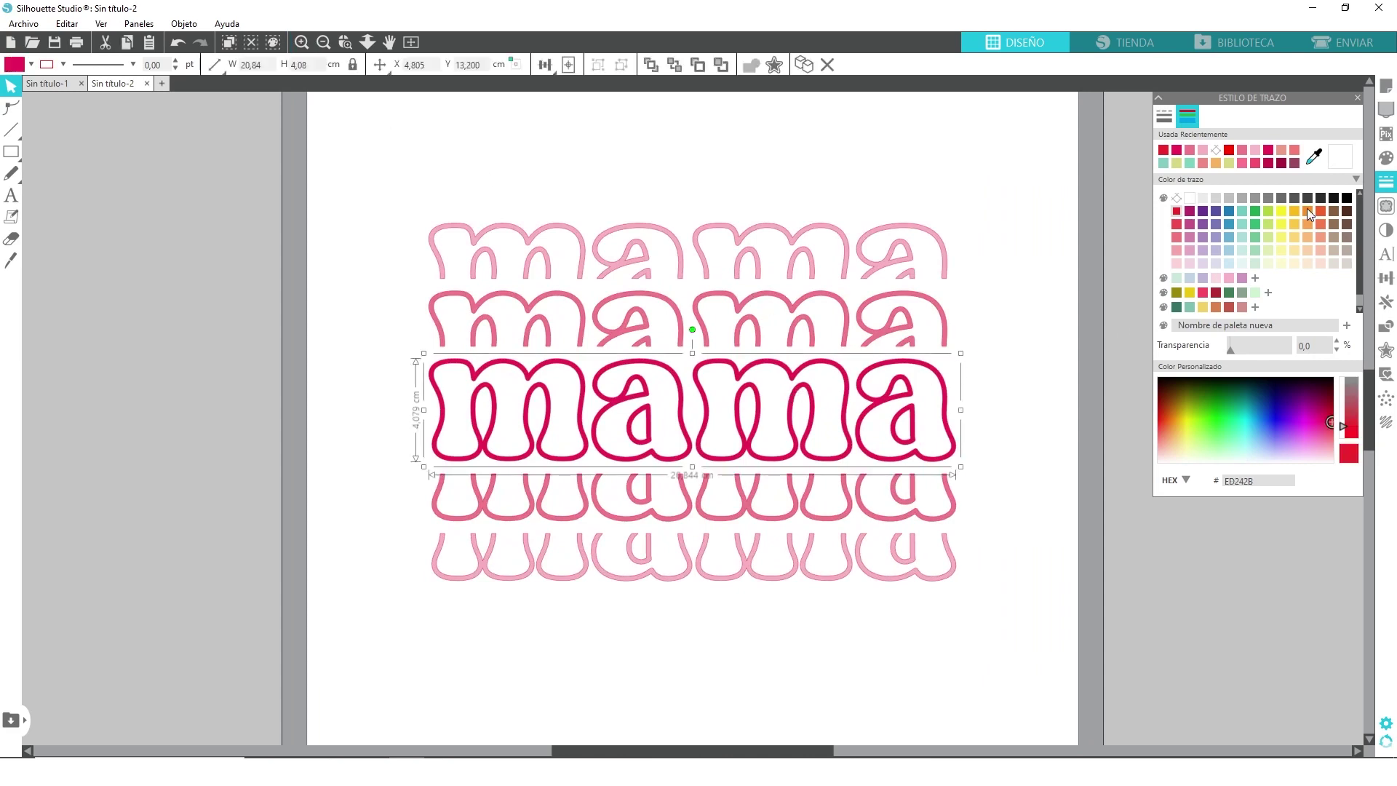
click(1387, 162)
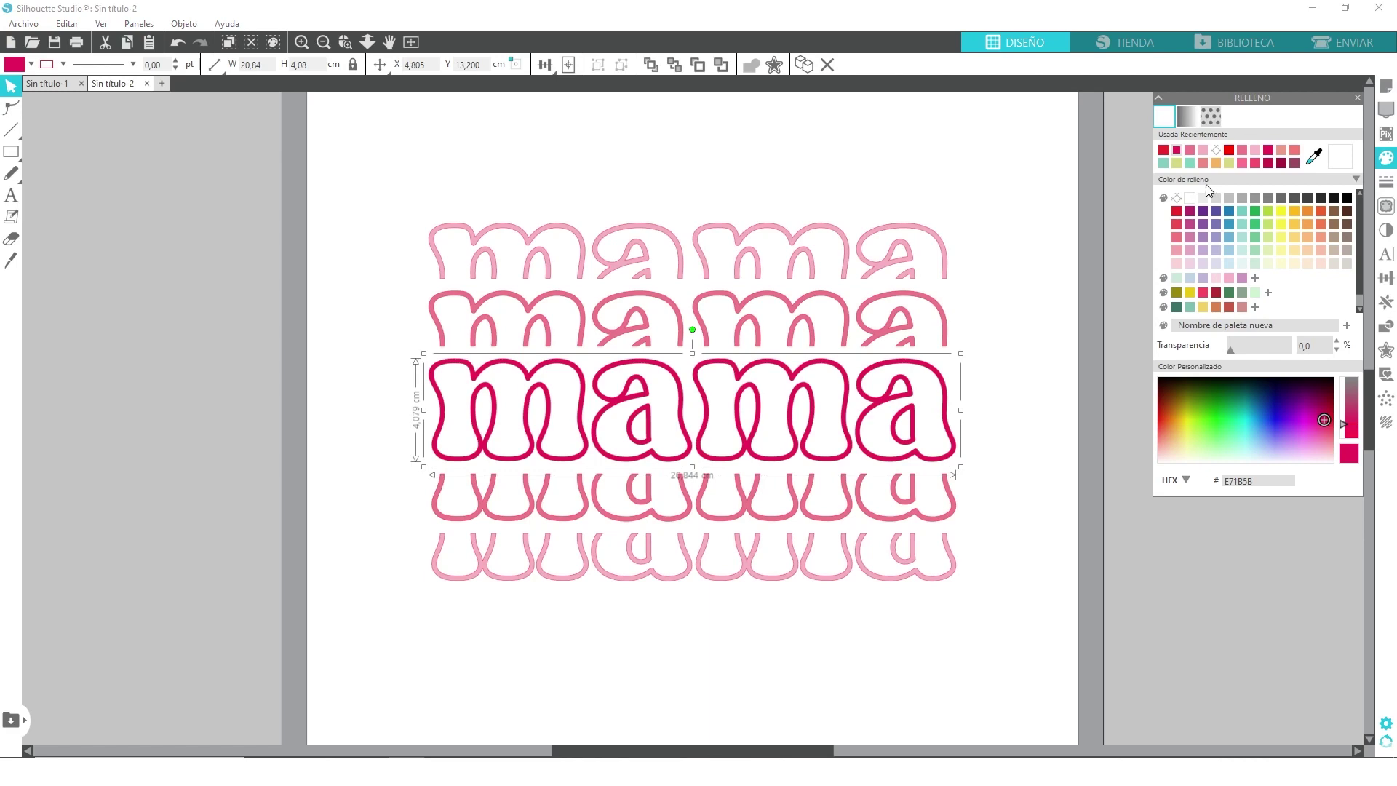
click(1177, 198)
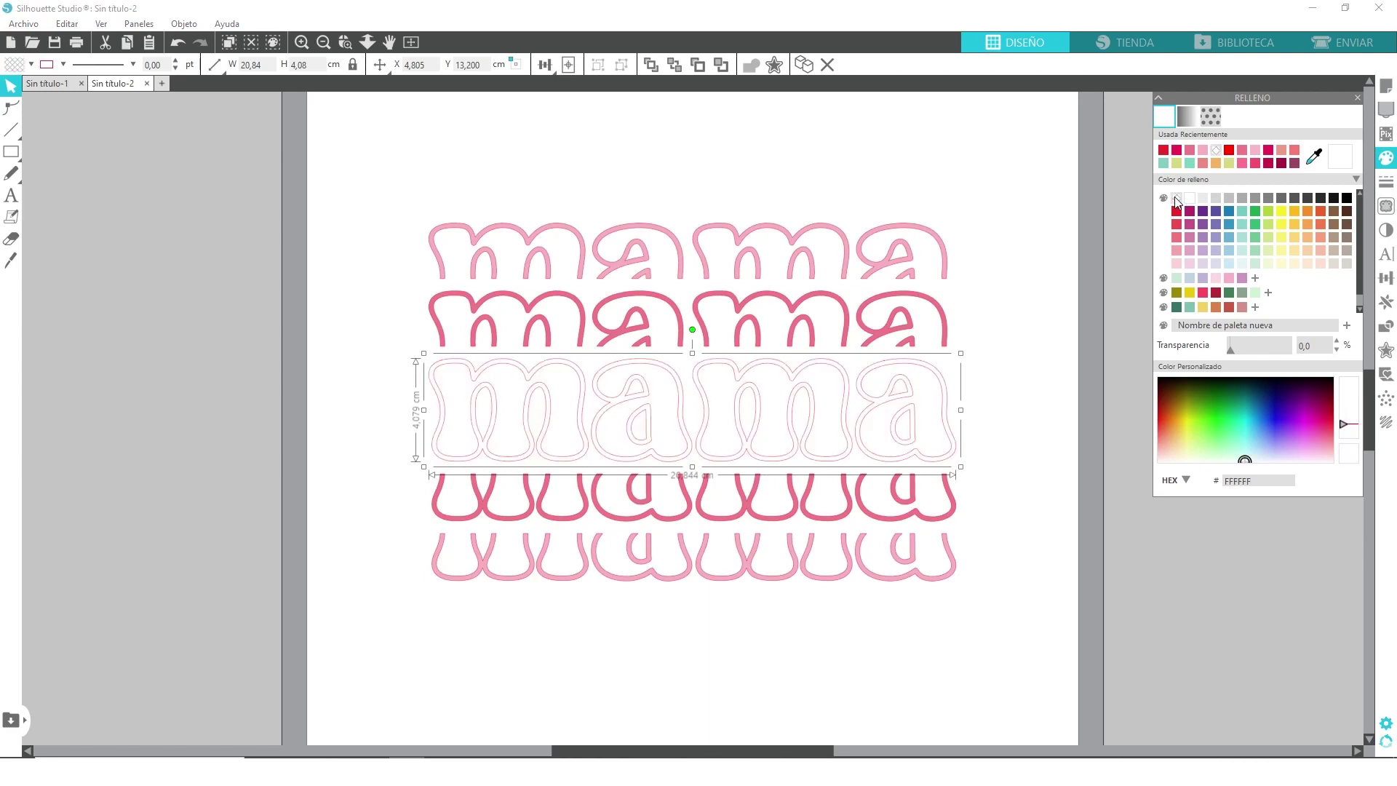
- Release the compound path of the central "mama" and deselect its pieces
right_click(523, 376)
click(590, 645)
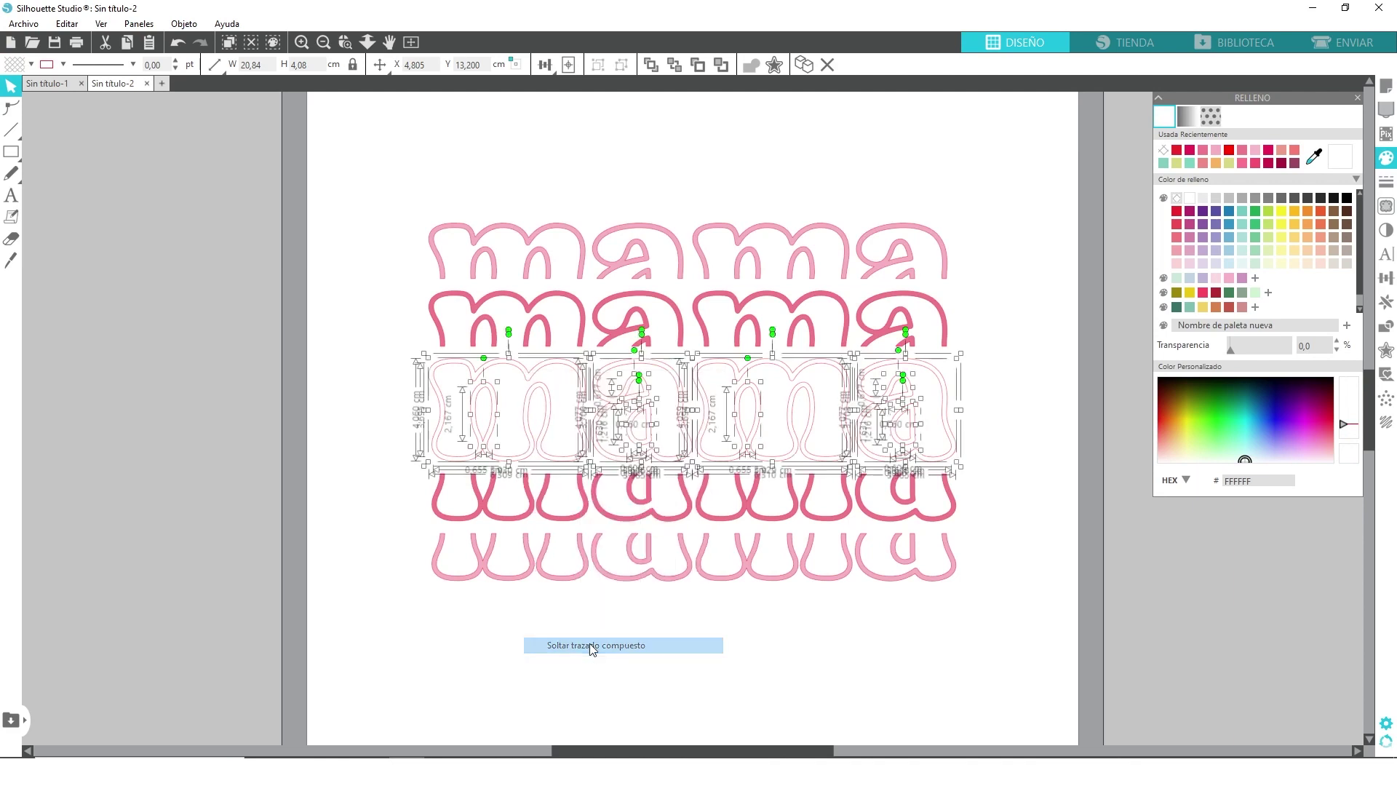
click(1065, 360)
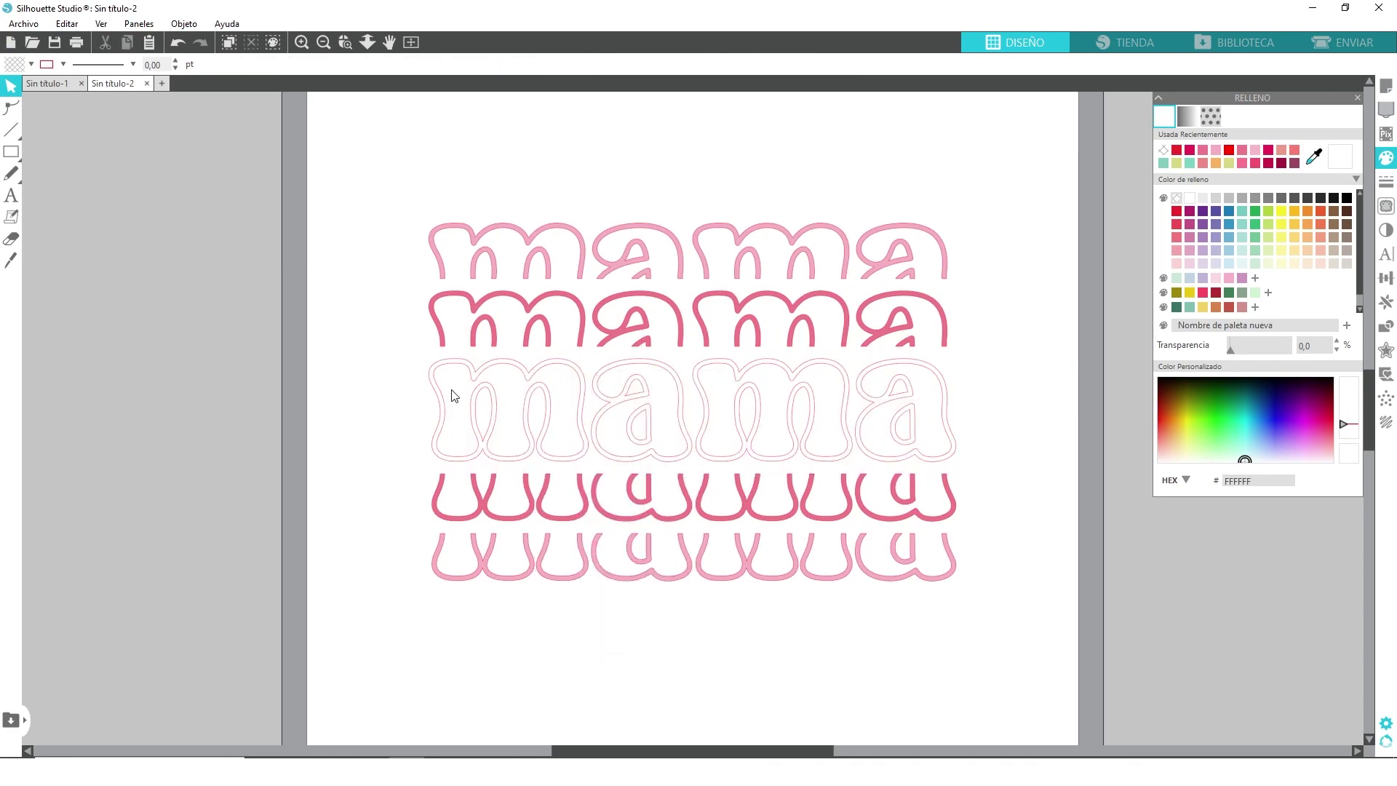
- Delete the redundant inner contours from all four central letters, keeping their outer contours and counter holes
drag(447, 373, 304, 408)
key(Delete)
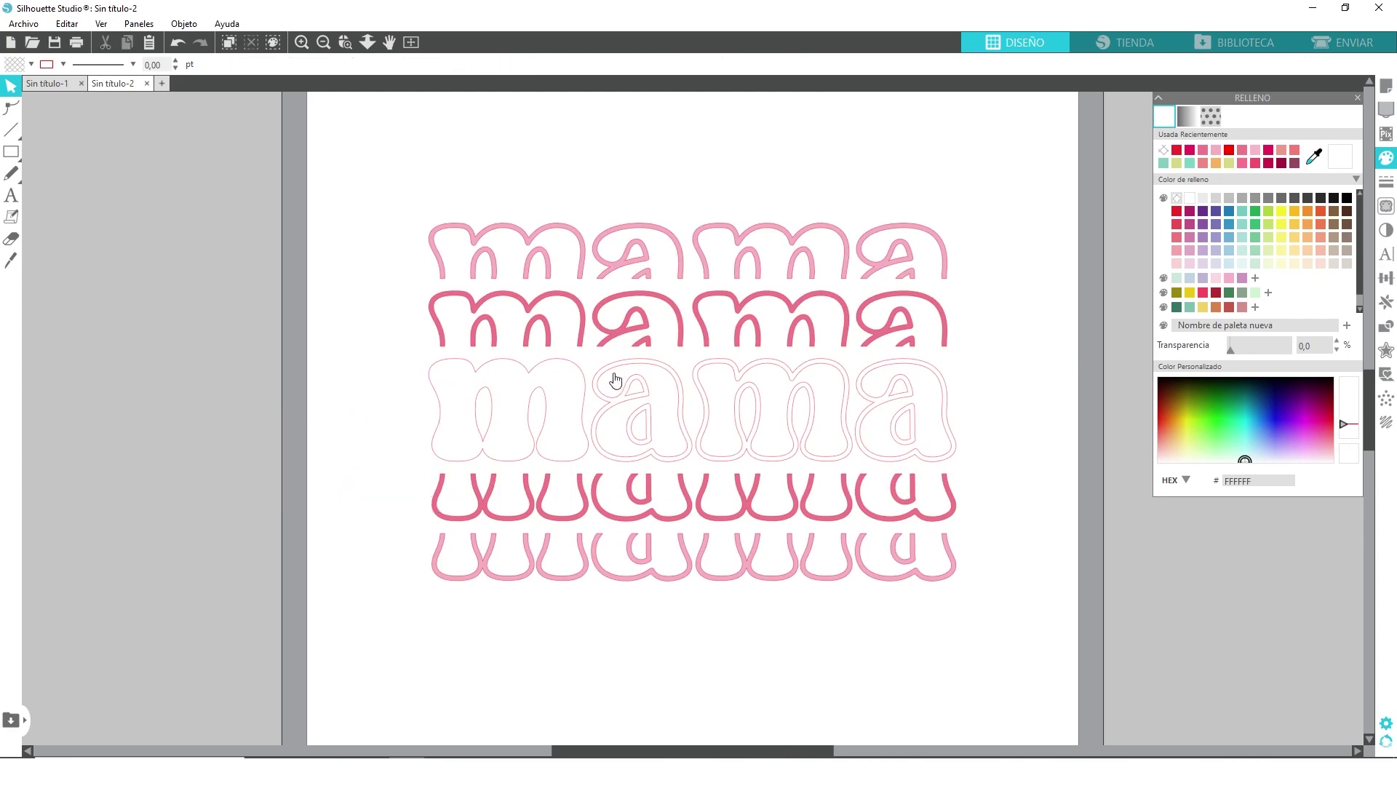
click(611, 376)
click(618, 406)
click(630, 422)
key(Delete)
click(728, 369)
key(Delete)
click(872, 378)
key(Delete)
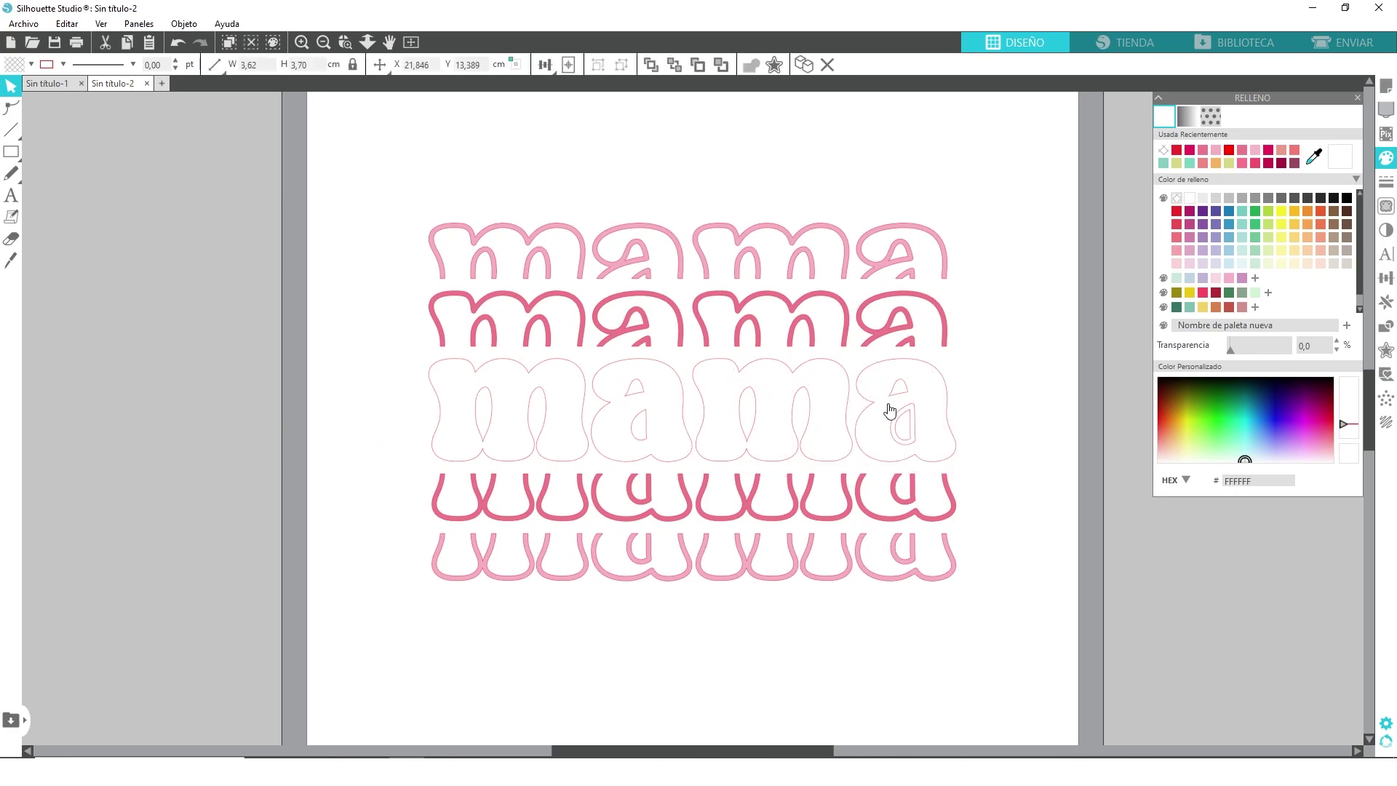
click(892, 424)
key(Delete)
- Select all remaining contours of the central word and make them one compound path
drag(1032, 330, 427, 476)
right_click(467, 461)
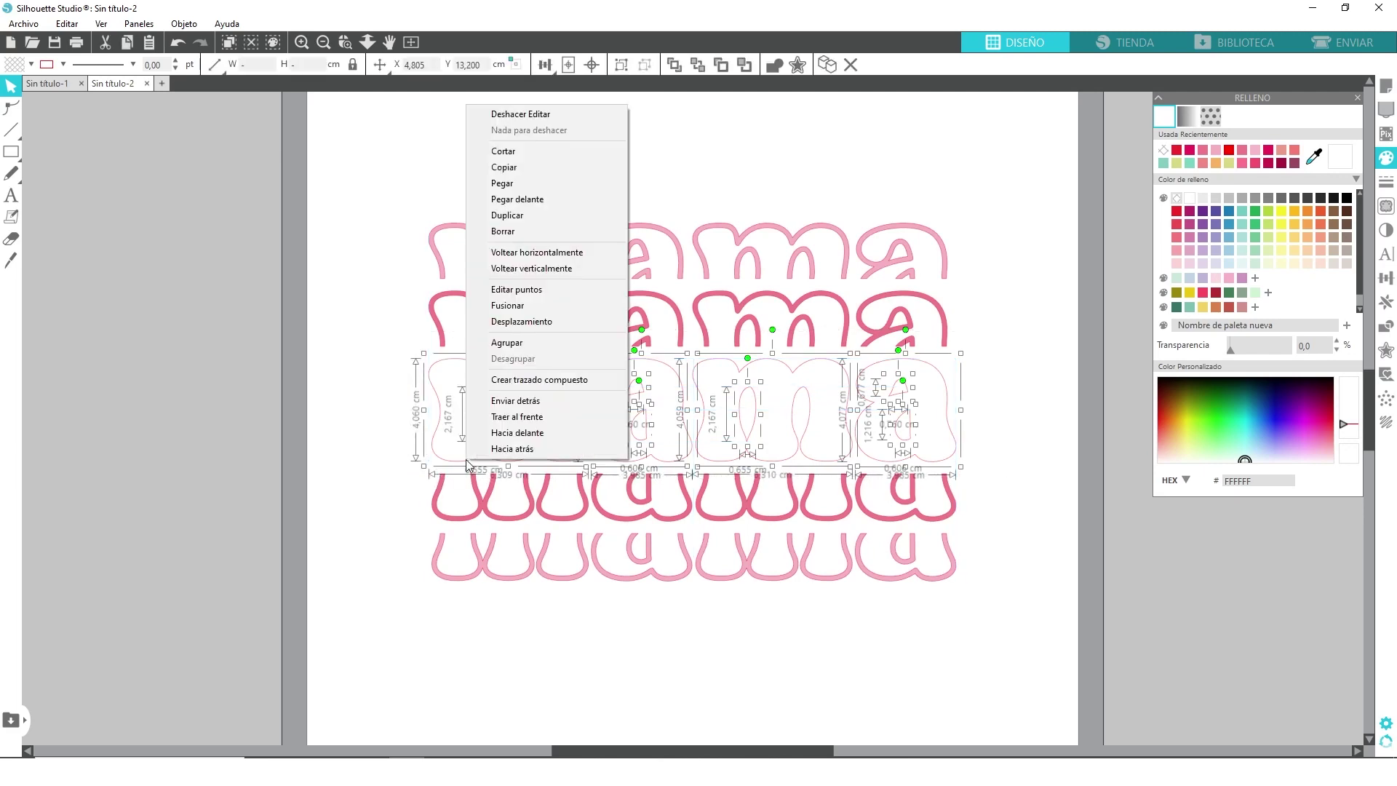
click(568, 379)
- Fill the central "mama" compound path solidly with the dark pink E71B5B and deselect it
scroll(1222, 298, down, 1)
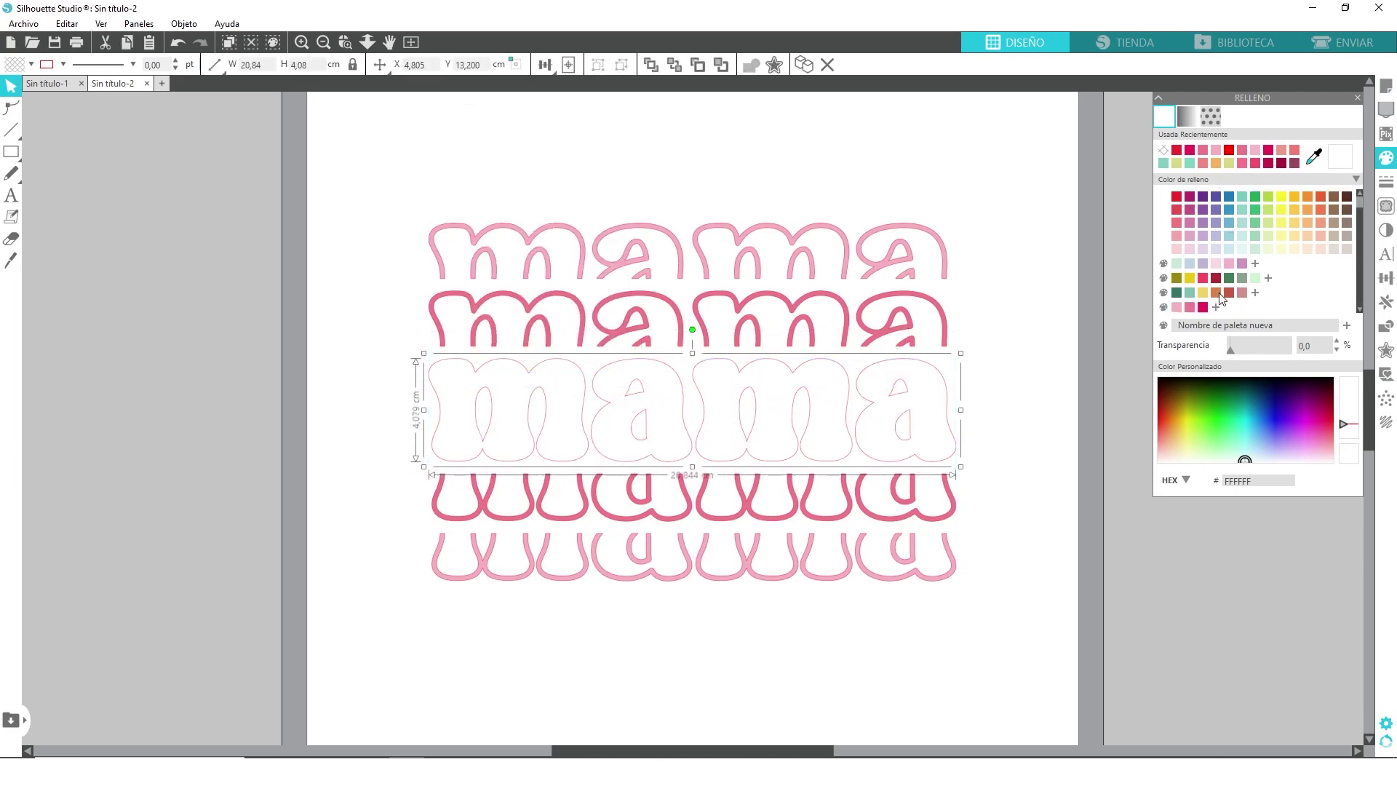
click(1203, 307)
click(1041, 307)
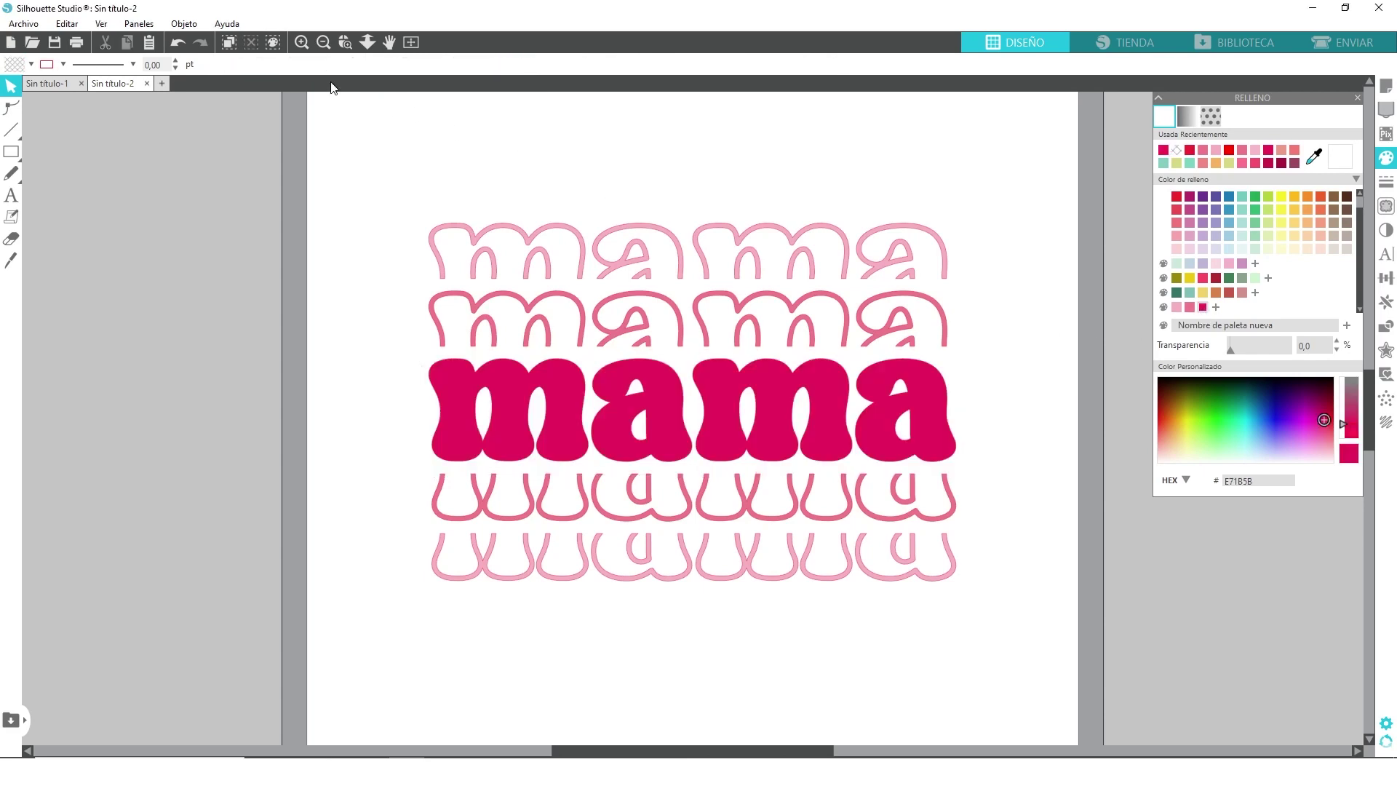
click(324, 41)
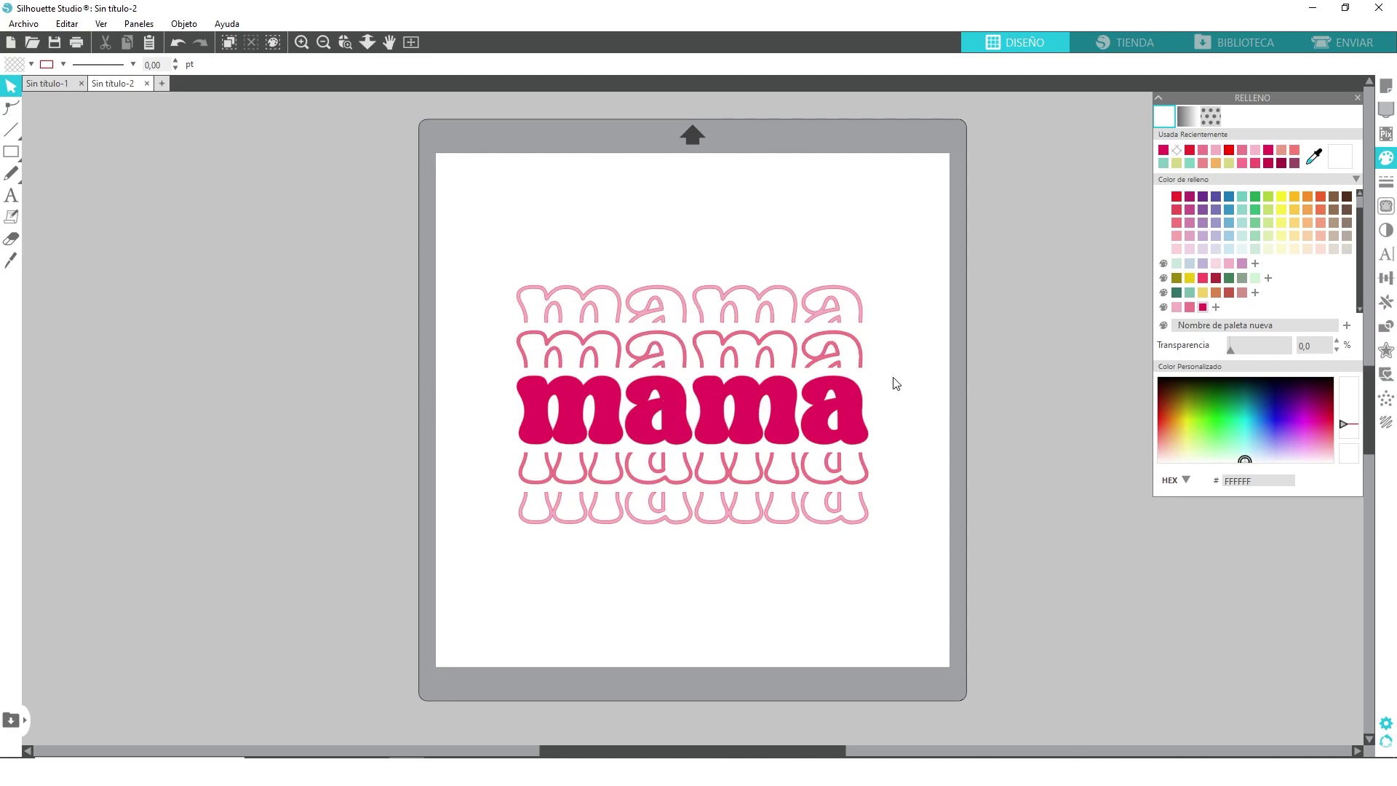
- Duplicate the solid central "mama" and move the copy horizontally until it sits clear of the outlined design on its left
click(530, 446)
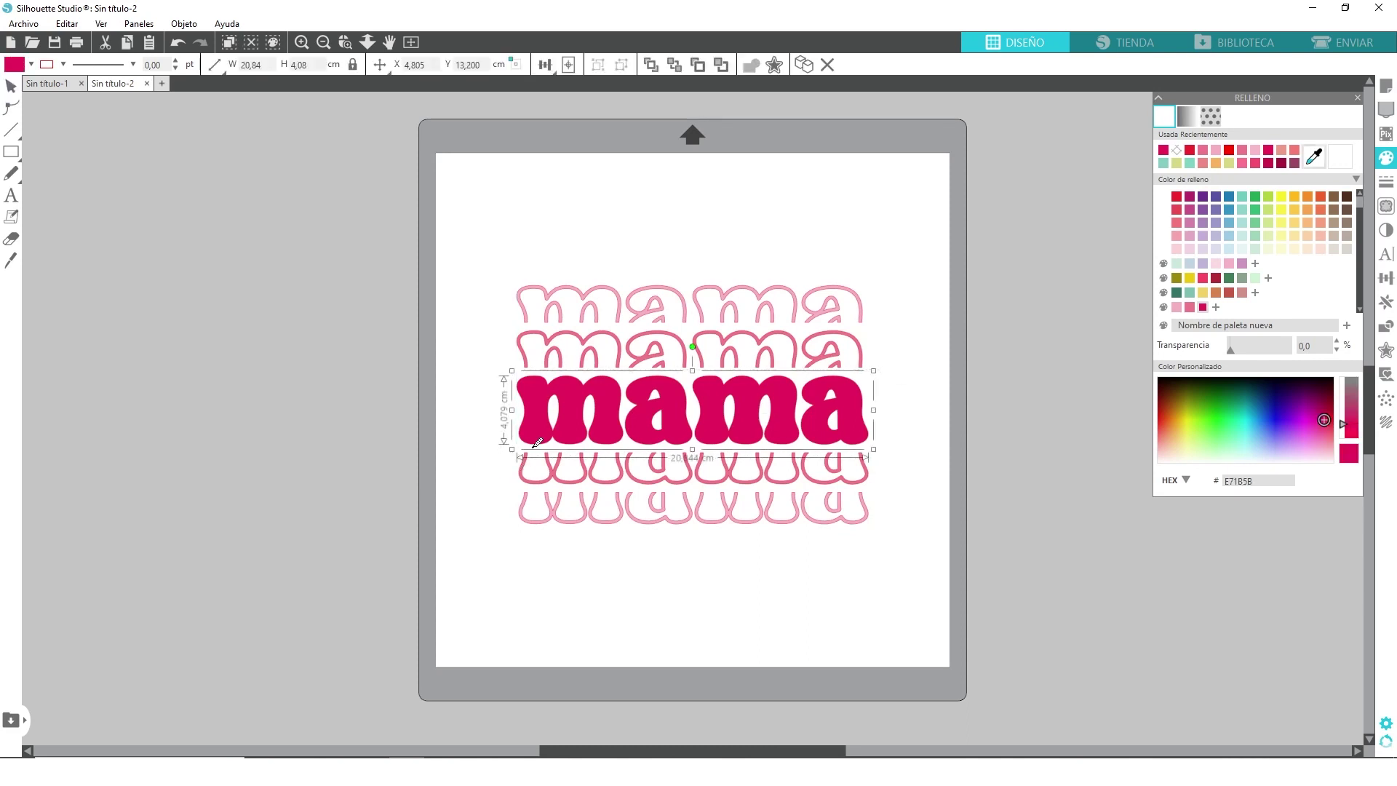
key(ctrl+d)
key(shift+Left)
key(shift+Left)
key(shift+Left)
key(shift+Left)
key(shift+Left)
key(shift+Left)
key(shift+Left)
key(shift+Left)
key(shift+Left)
key(shift+Left)
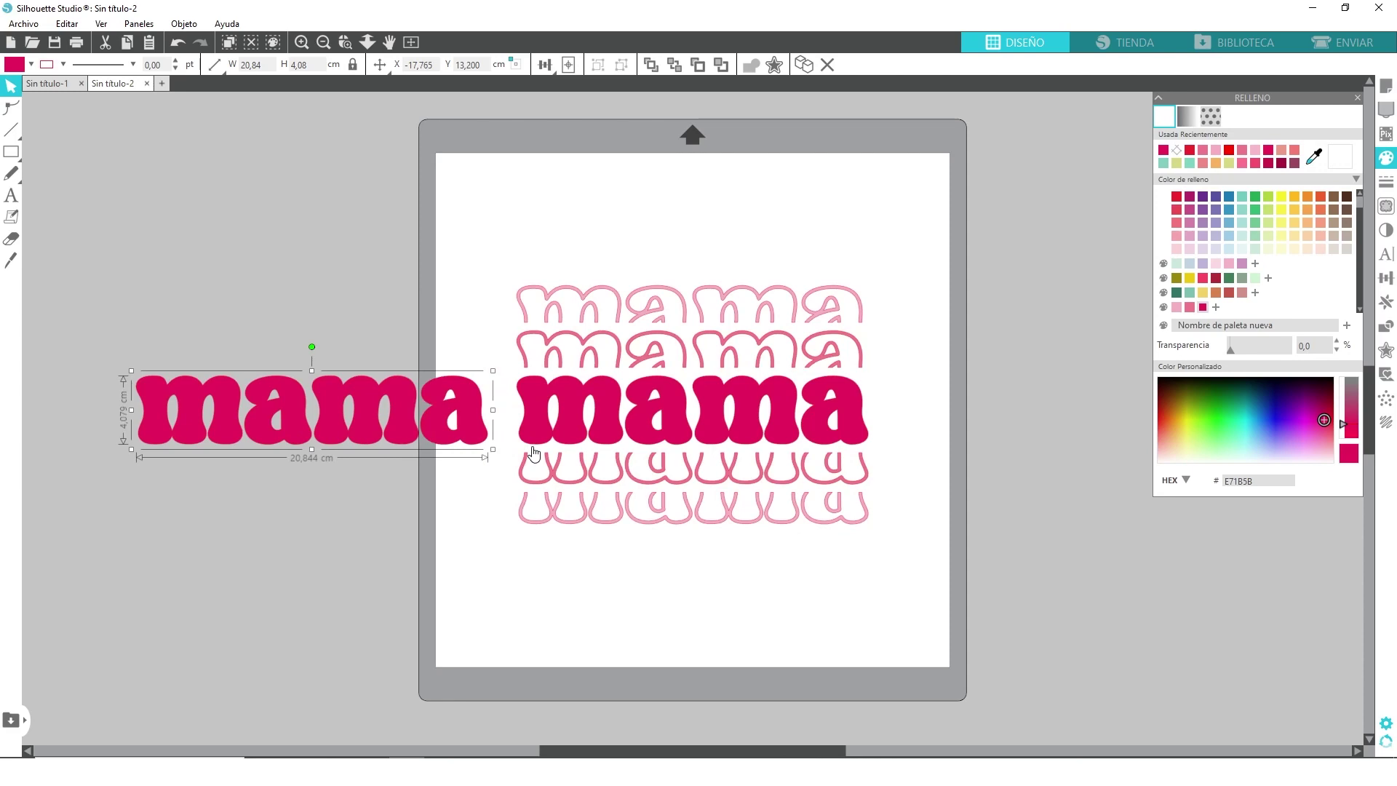
- Stack two more copies of the solid "mama" above the separate copy, leaving narrow, even gaps between the words
key(ctrl+d)
key(shift+Up)
key(shift+Up)
key(shift+Up)
key(shift+Up)
key(shift+Up)
key(shift+Up)
key(shift+Up)
key(shift+Up)
key(shift+Up)
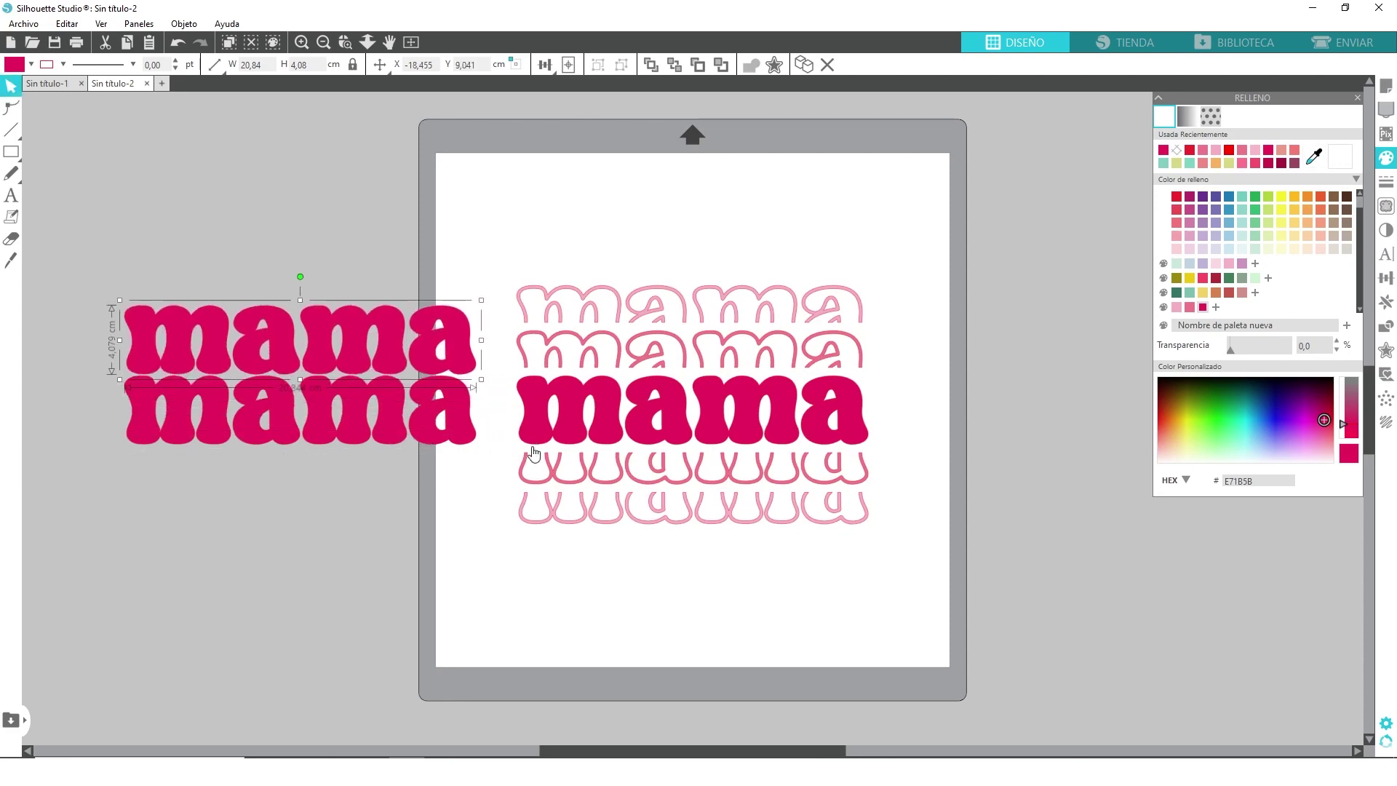
key(Up)
key(Up)
key(Up)
key(Up)
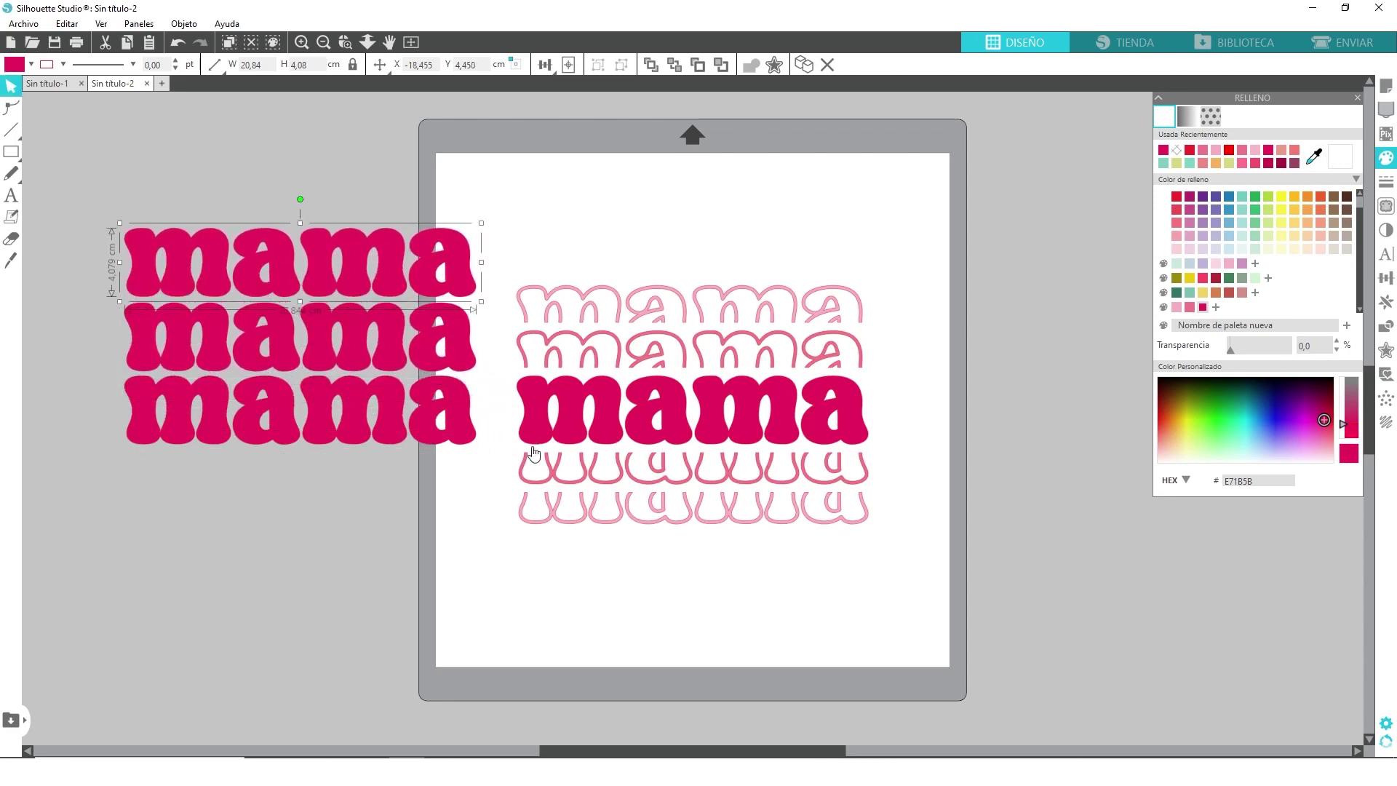
- Add two copies of the solid "mama" below the lowest word of the new stack, matching the gaps above
click(345, 409)
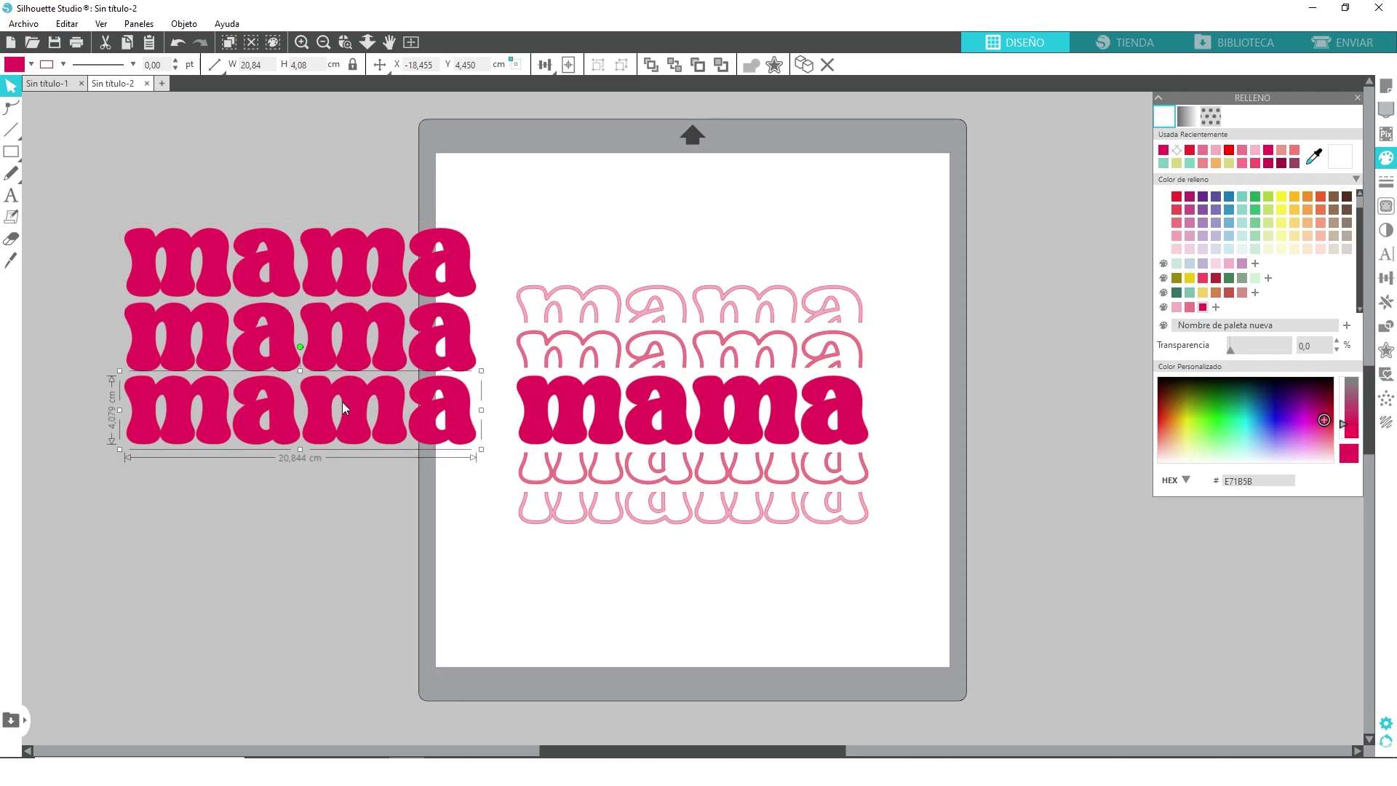
key(ctrl+d)
key(ctrl+d)
- Fill the two words next to the solid stack's middle word with medium pink and the two outermost words with light pink
click(482, 366)
shift+click(465, 484)
click(1190, 306)
click(473, 251)
shift+click(466, 560)
click(1176, 307)
click(567, 237)
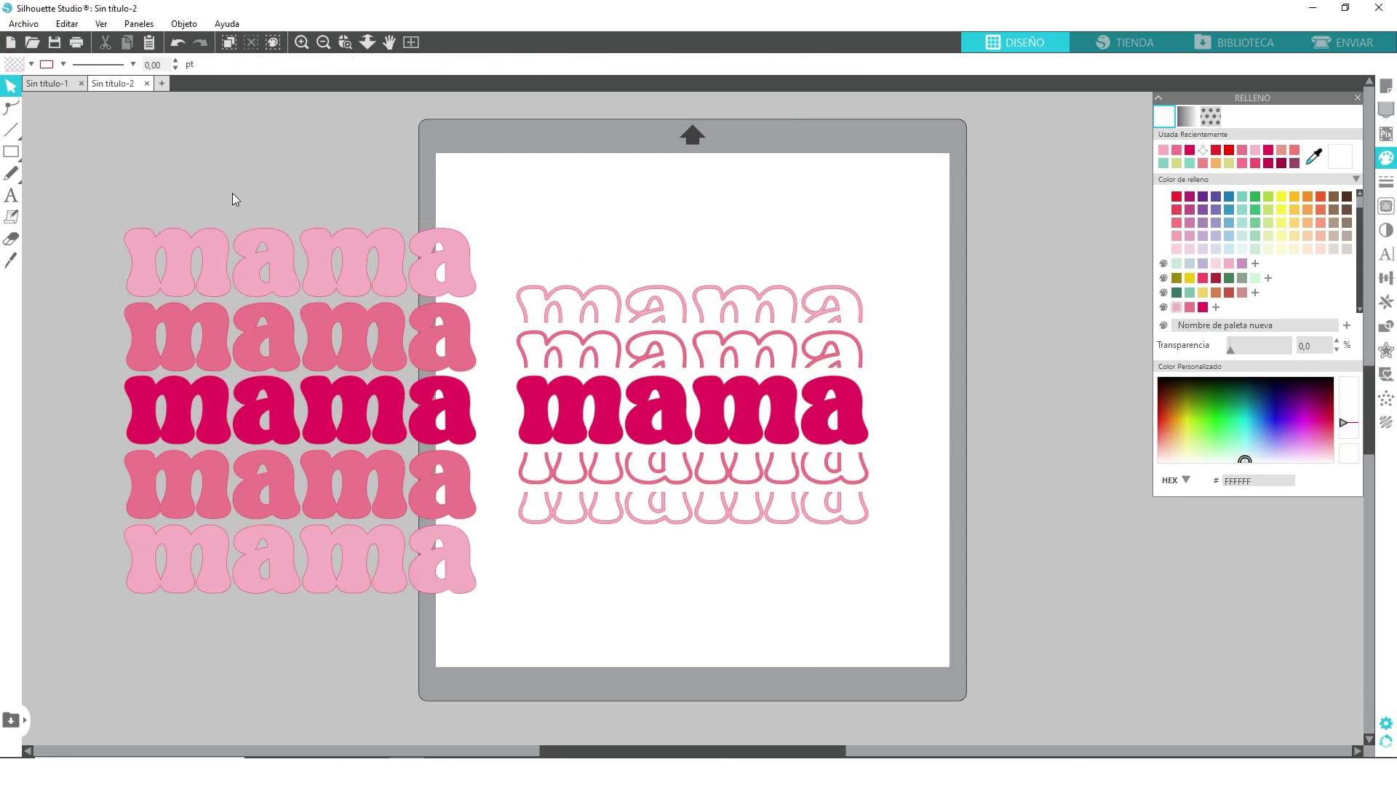
- Scale down the five-word solid stack so it sits clear of the page, then select and deselect the outlined design
drag(58, 164, 357, 540)
drag(936, 195, 480, 620)
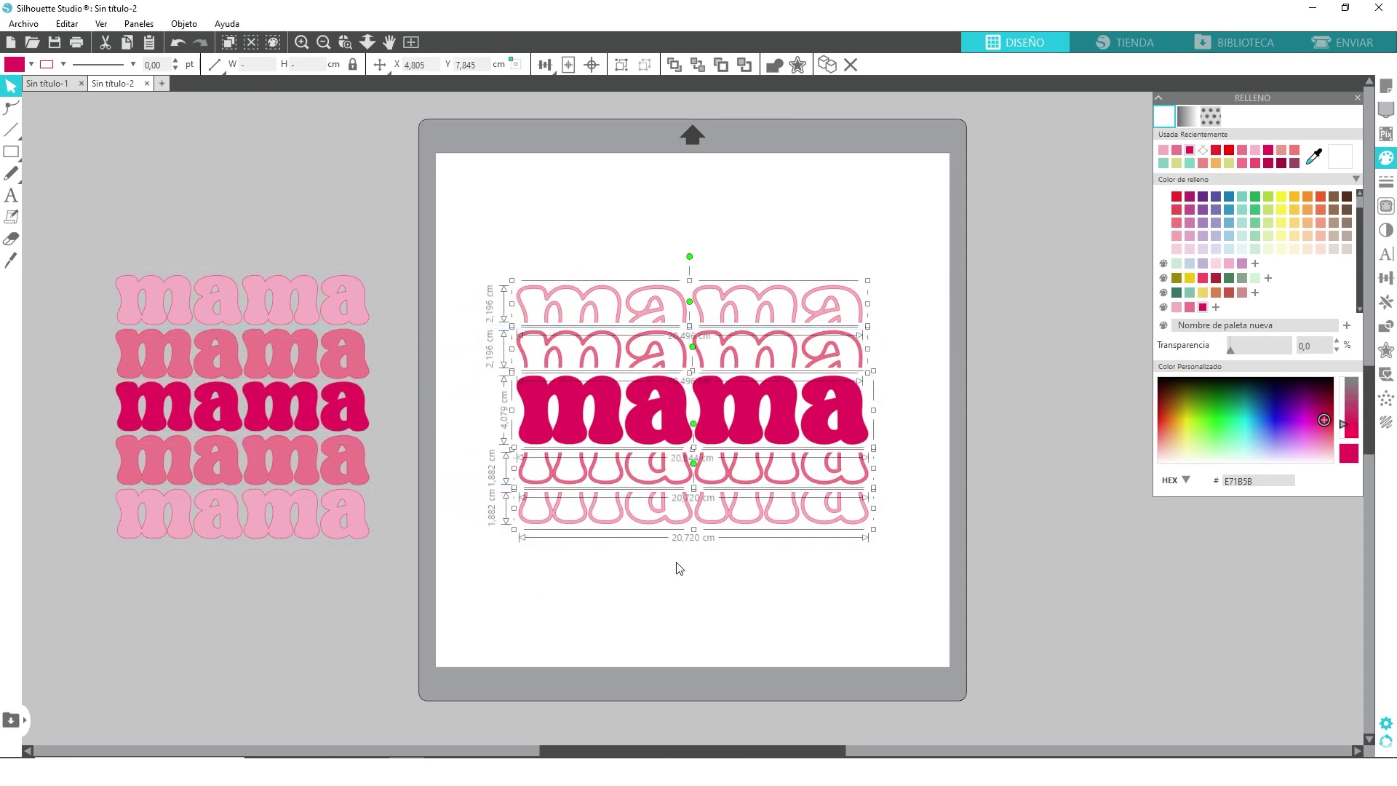
click(649, 569)
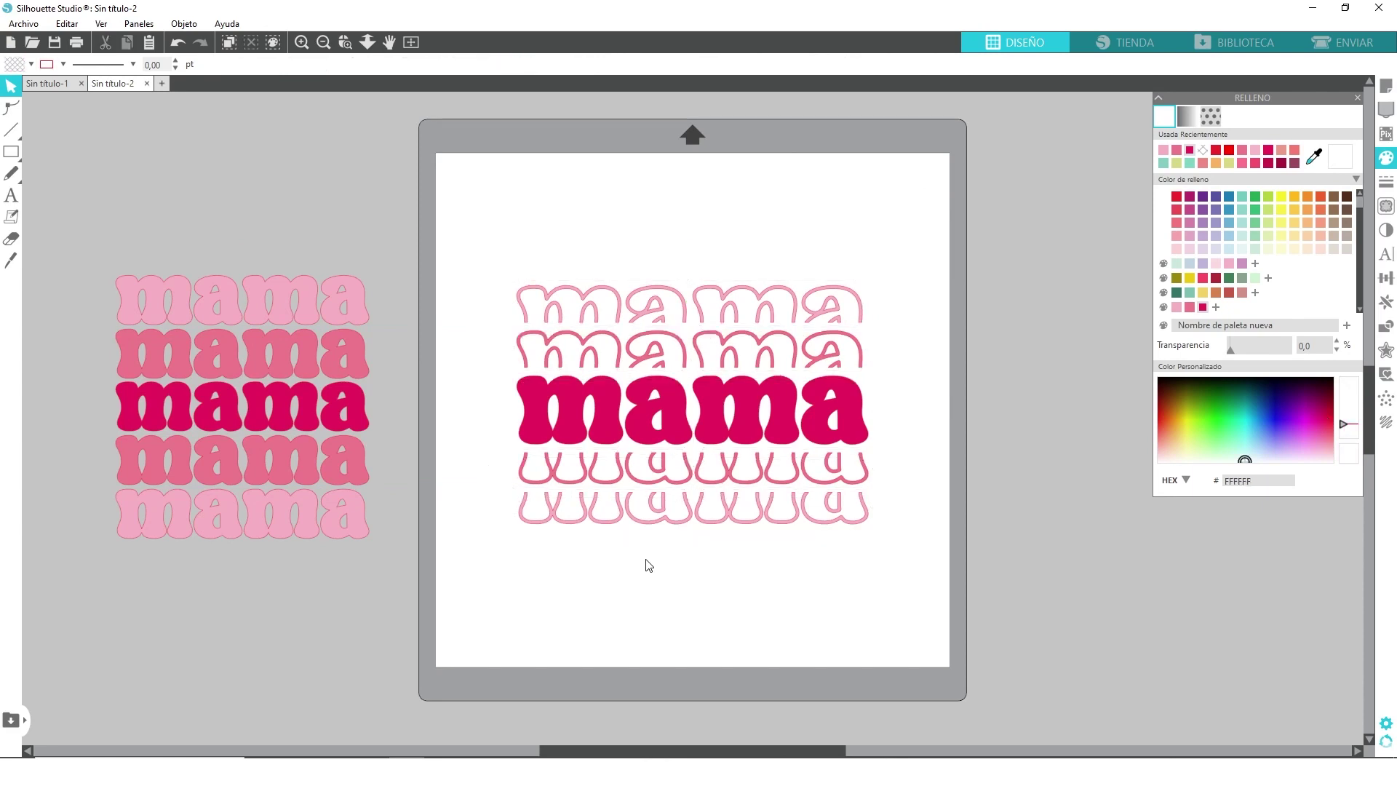